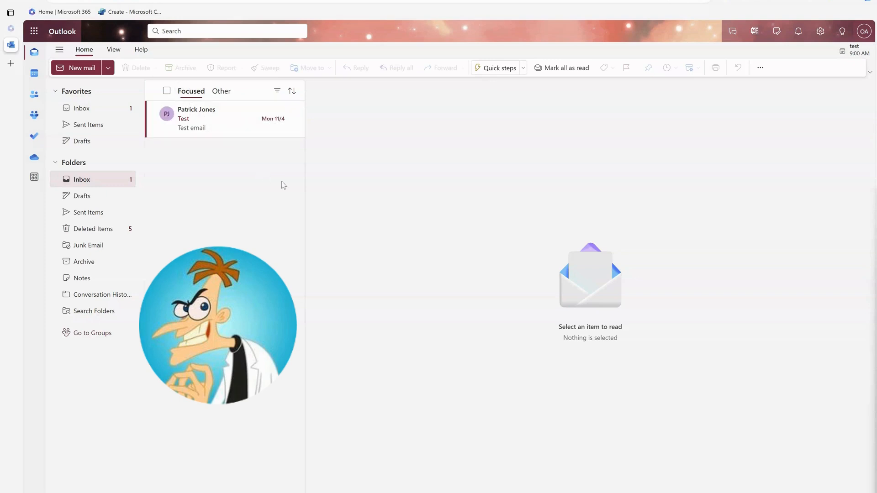
- Check the Other inbox, then open the email with the subject Test in the Focused inbox
left_click(222, 92)
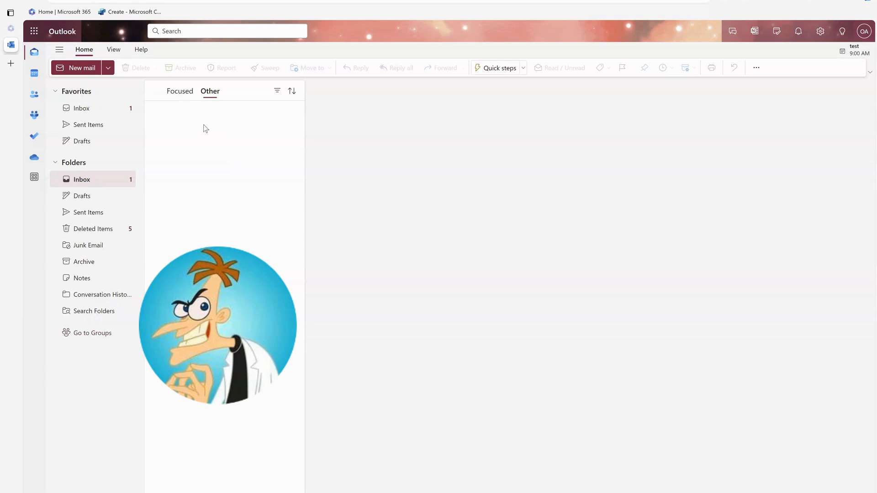
left_click(178, 93)
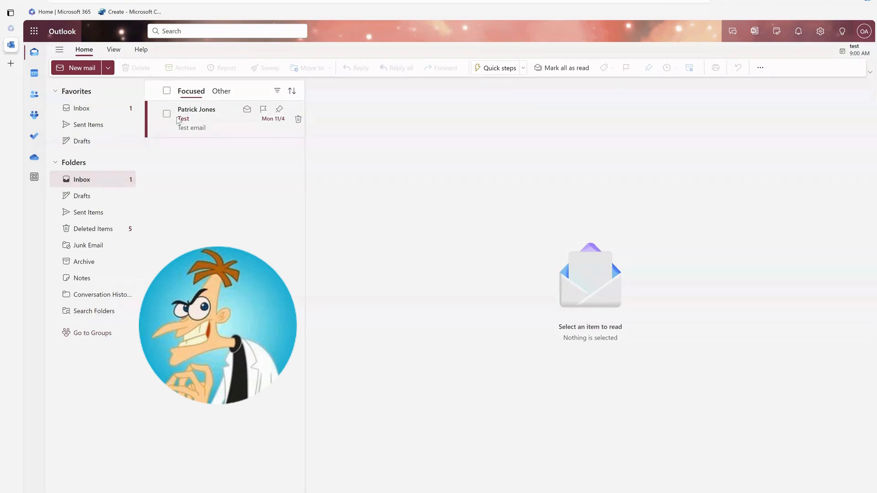
left_click(211, 118)
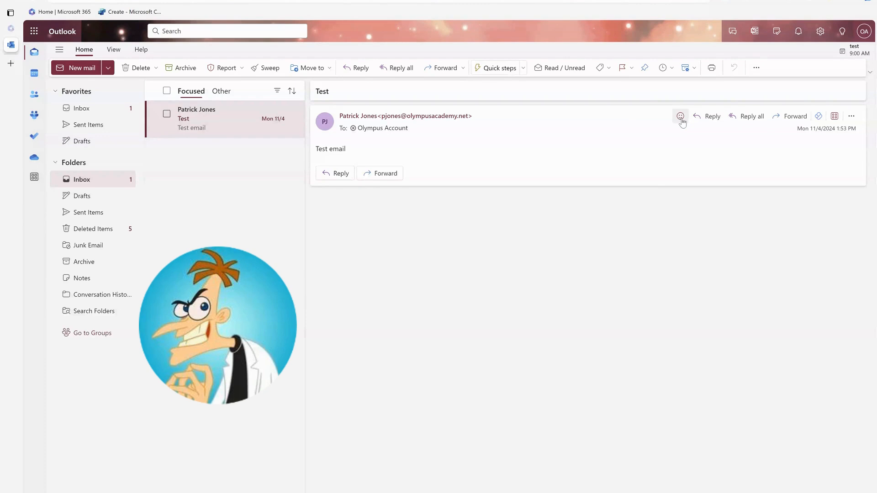
- Examine the additional actions for the open Test email, including its advanced actions and policy assignment options
mouse_move(682, 122)
left_click(851, 117)
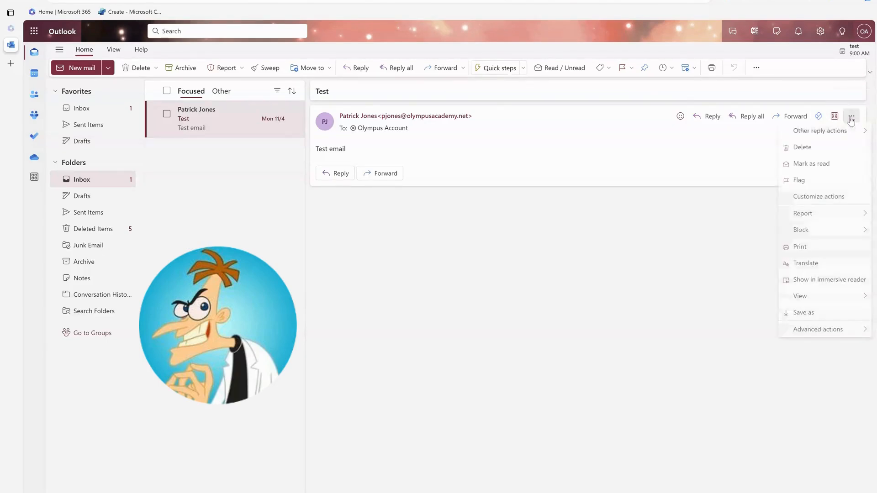
mouse_move(808, 135)
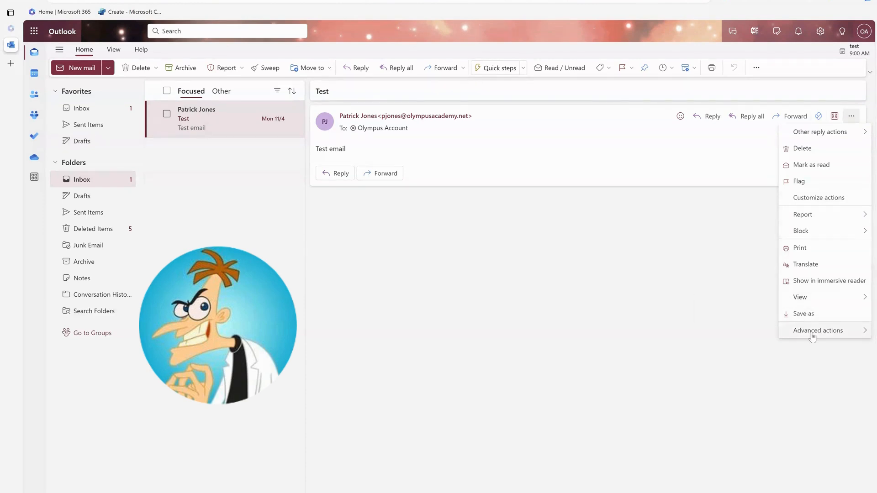
mouse_move(813, 336)
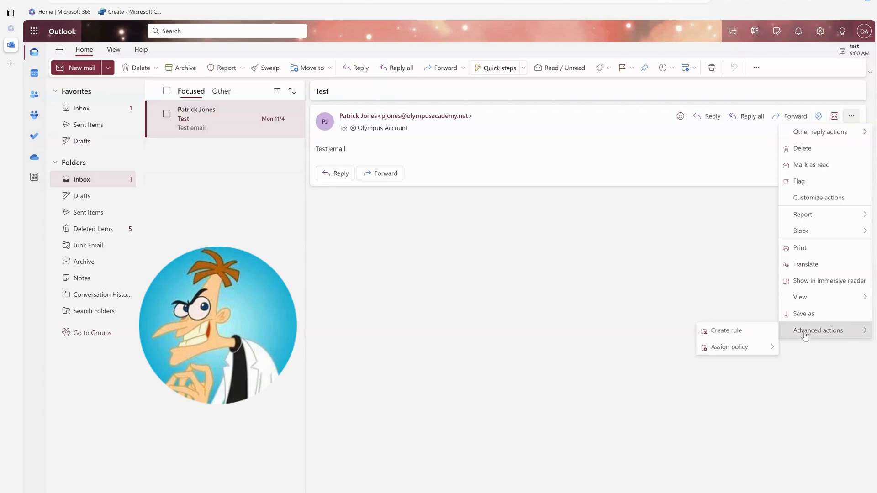
mouse_move(740, 350)
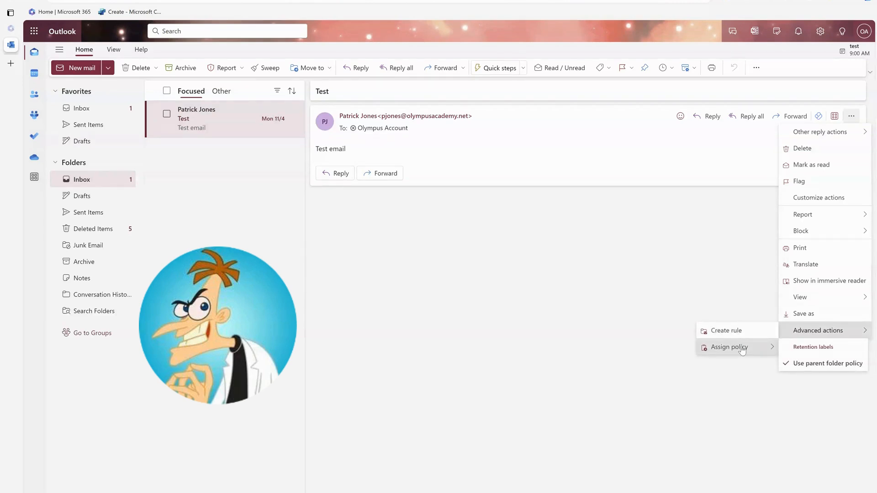
left_click(682, 260)
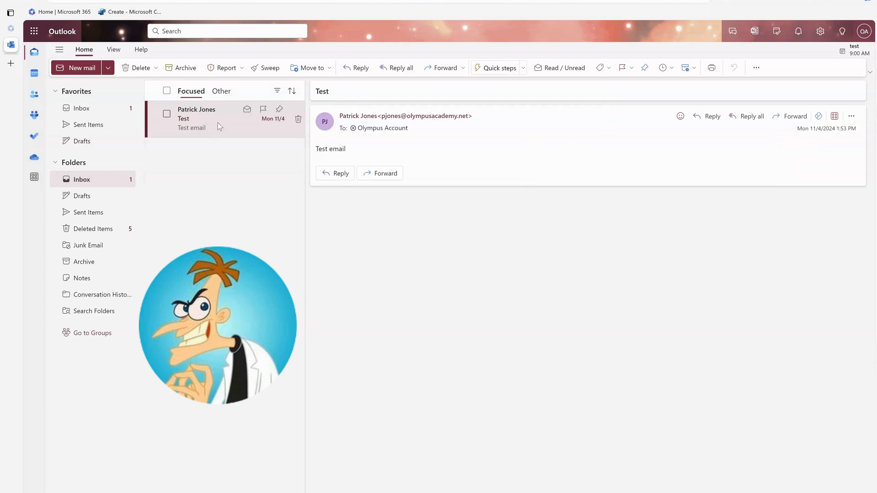
- Select the Test email in the message list and review its report, block and other available actions
left_click(167, 114)
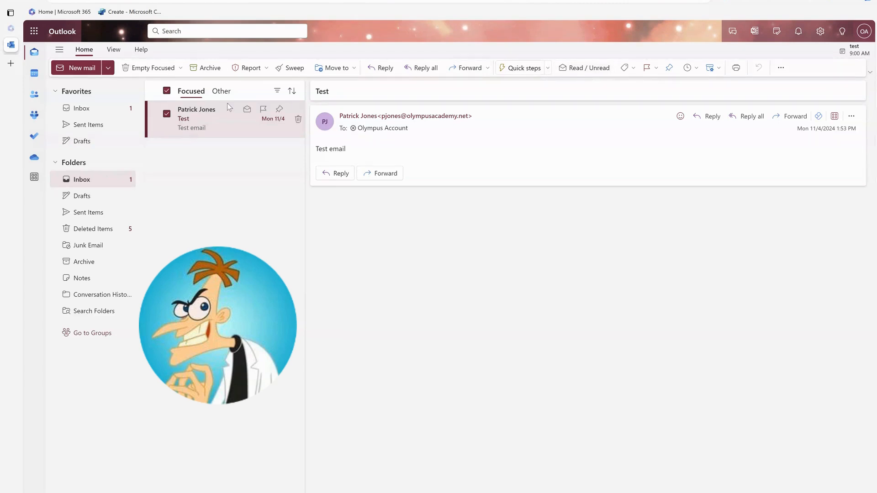
left_click(166, 115)
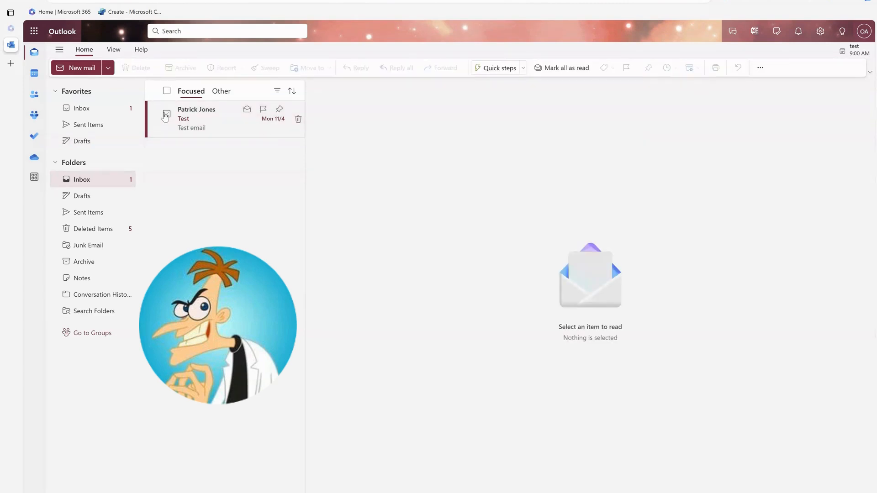
left_click(166, 115)
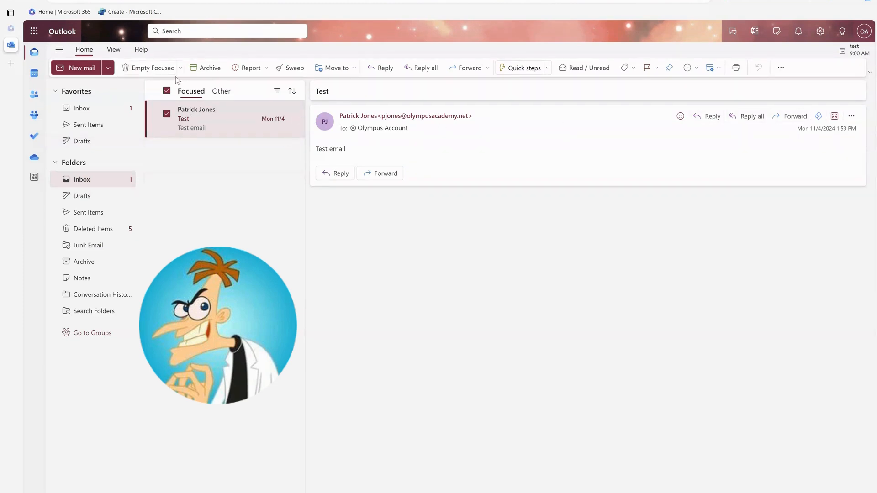
left_click(266, 69)
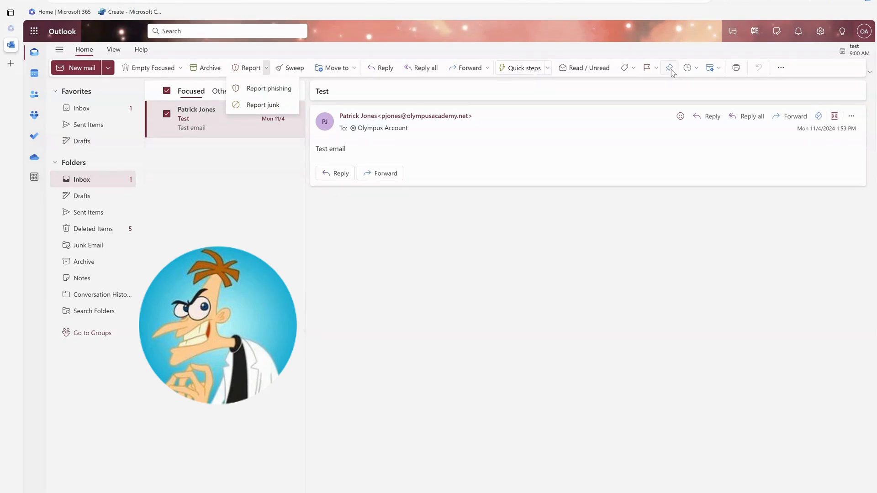
left_click(780, 68)
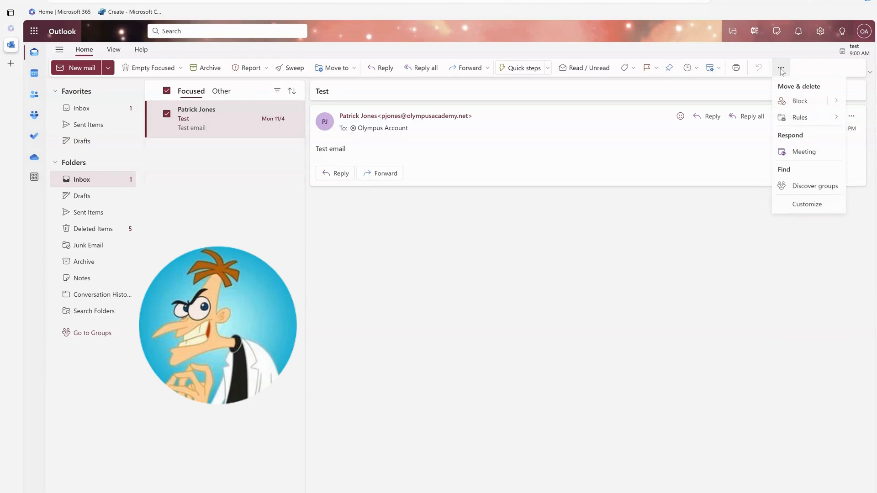
mouse_move(810, 119)
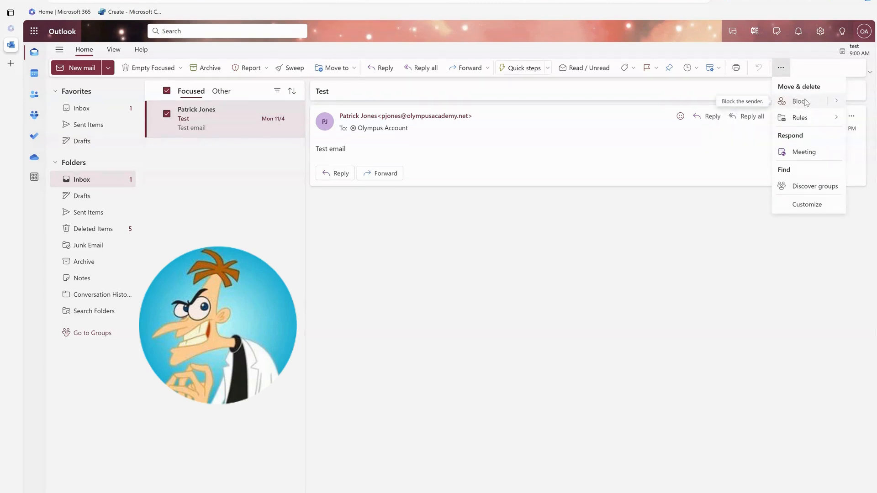
mouse_move(838, 105)
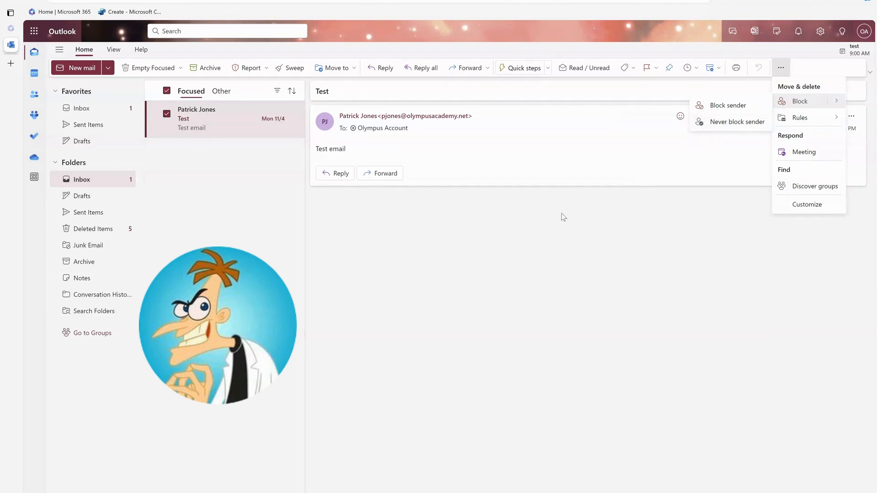
left_click(580, 164)
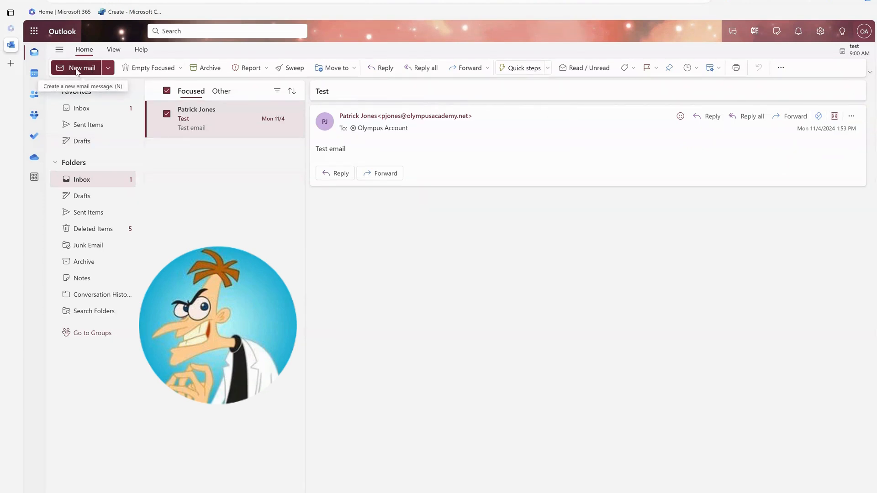
- Start a new email and add test site as the To recipient
left_click(109, 71)
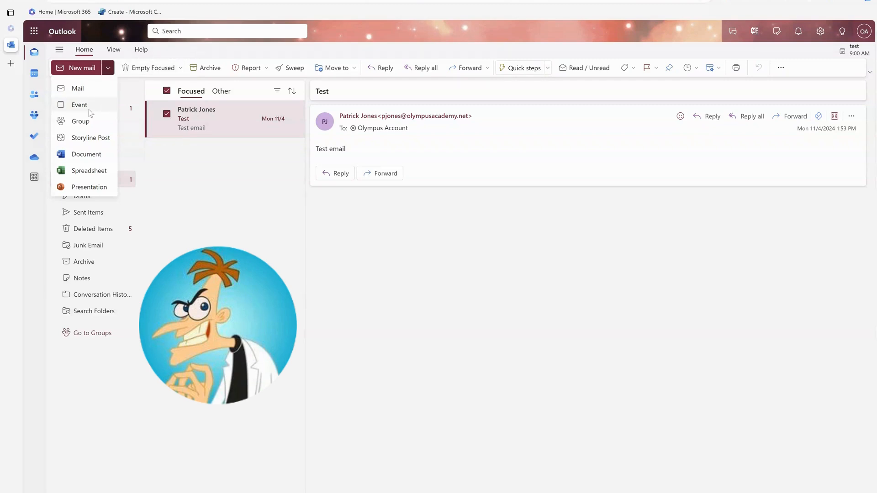
left_click(109, 69)
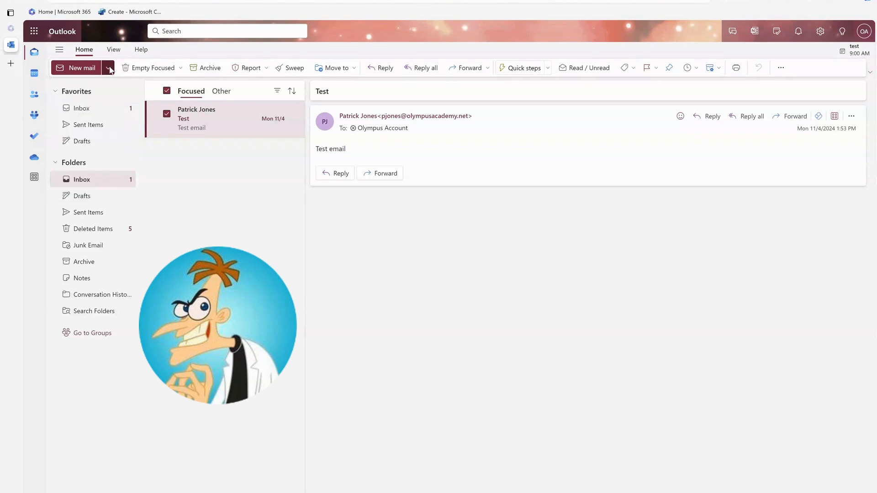
left_click(77, 71)
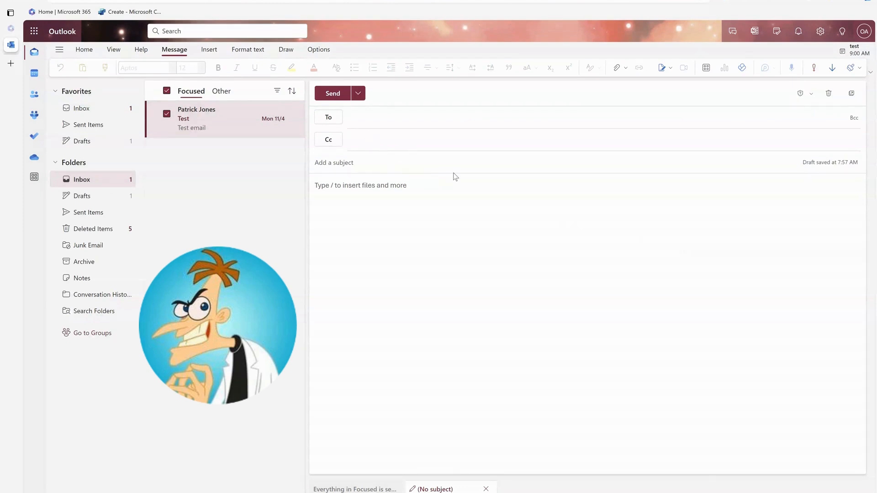
type("test")
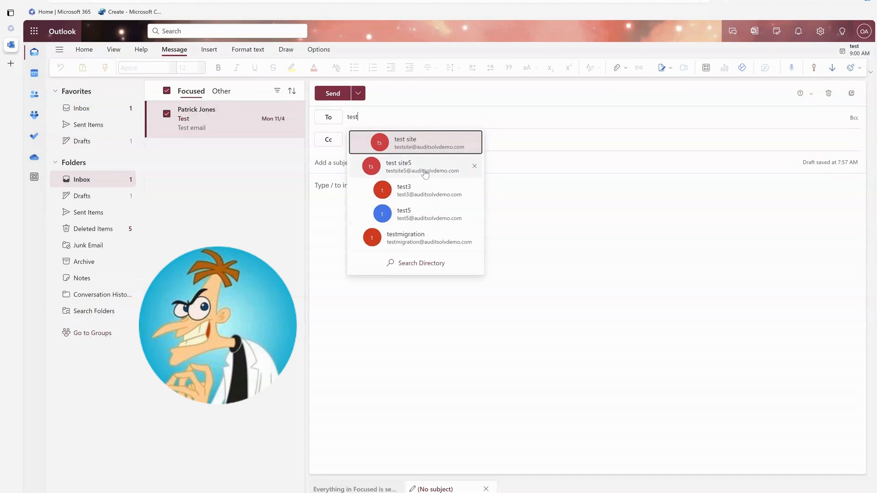
left_click(431, 143)
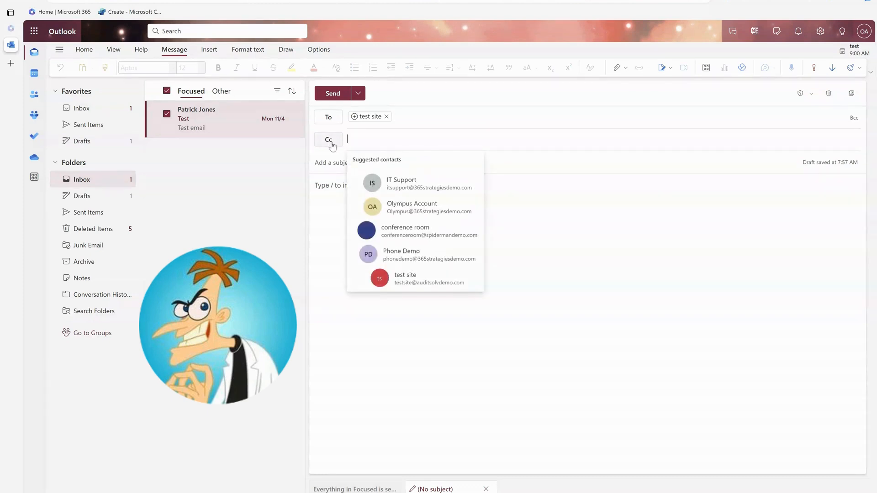
- Add IT Support as the Cc recipient and Olympus Account as the Bcc recipient
left_click(403, 173)
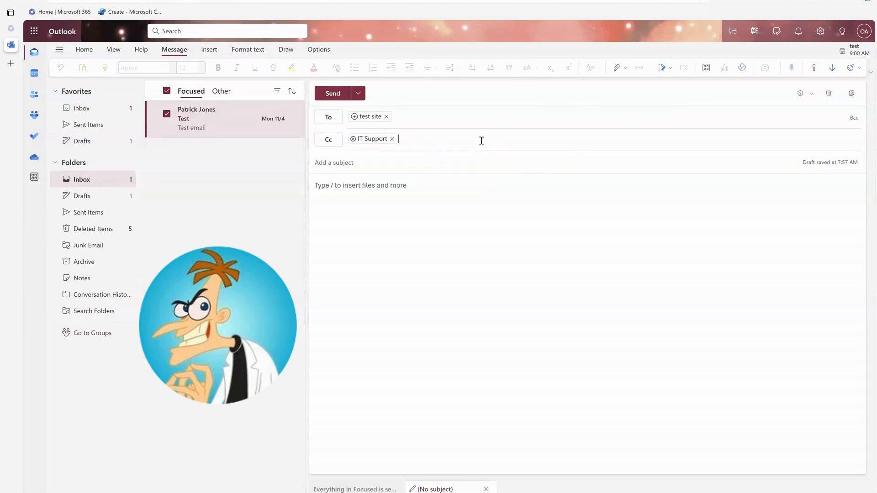
left_click(854, 118)
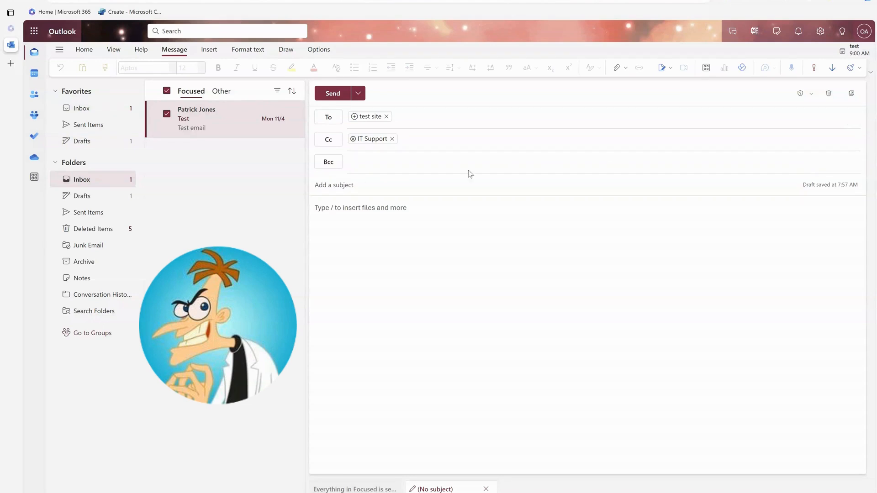
left_click(357, 165)
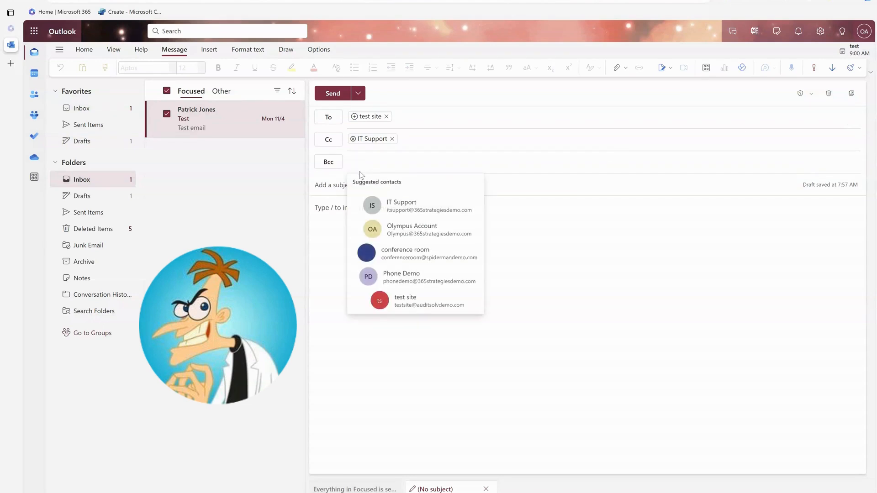
left_click(406, 228)
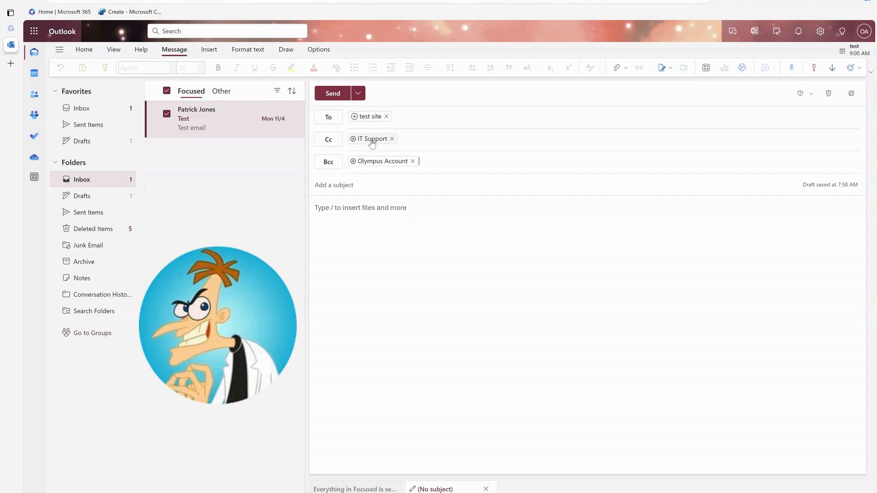
- Enter "test" as the email's subject and "test" as its message body
left_click(350, 185)
type("test")
left_click(370, 121)
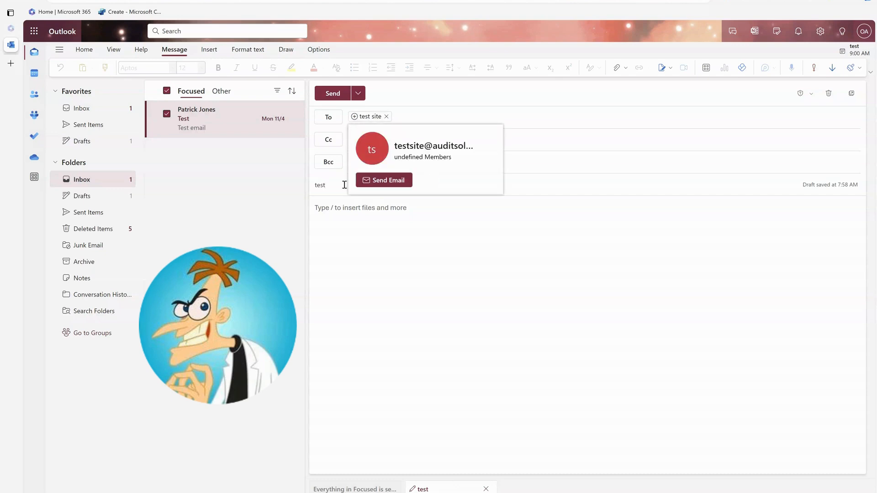
left_click(319, 188)
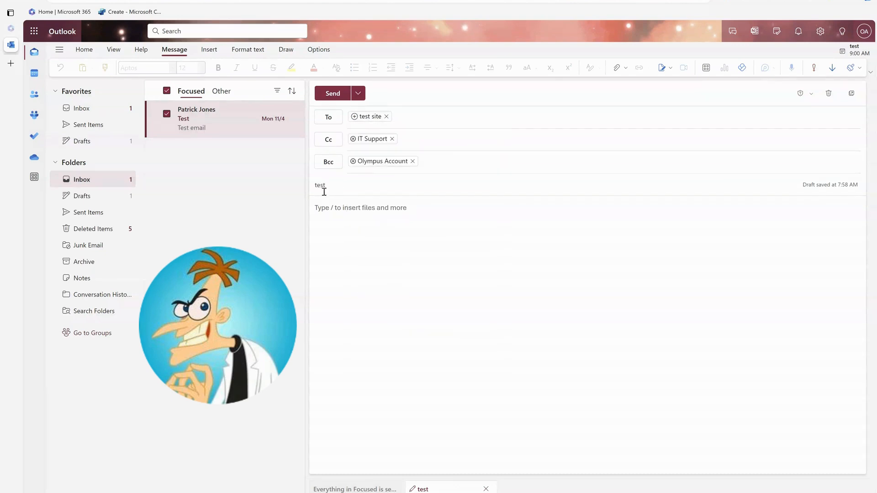
left_click(373, 231)
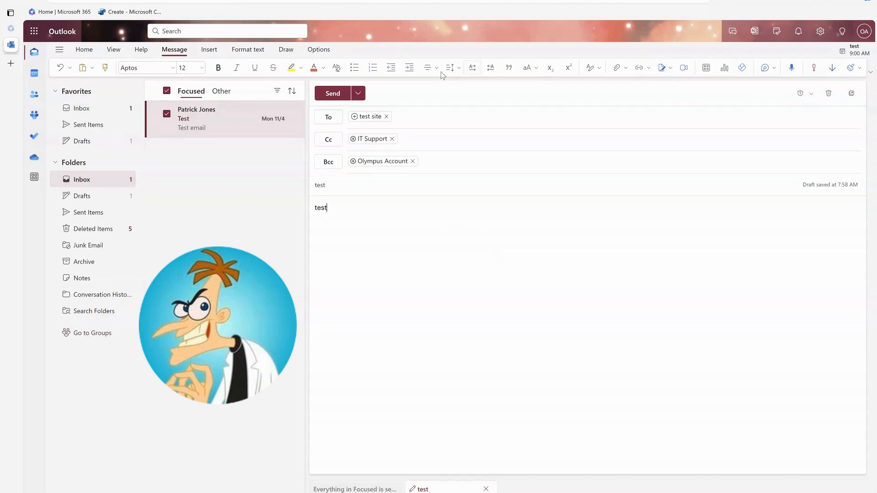
- Make the word "test" in the message body bold and turn it into a numbered list item
double_click(325, 209)
left_click(219, 70)
left_click(373, 69)
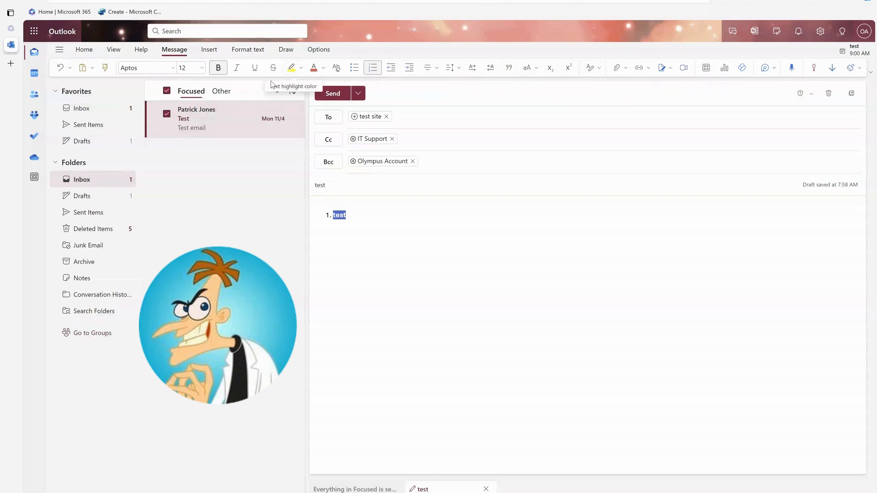
left_click(370, 222)
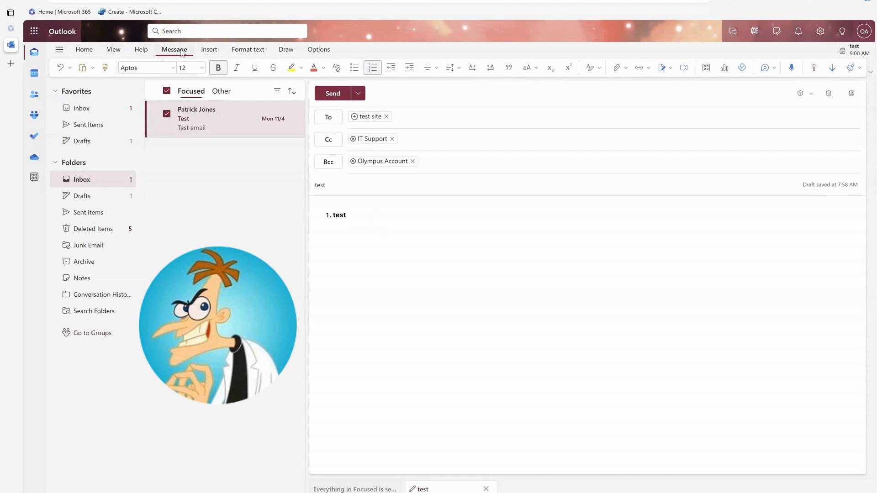
- Attach the suggested file Access a Mailbox as a Delegate.docx to the email draft
left_click(210, 52)
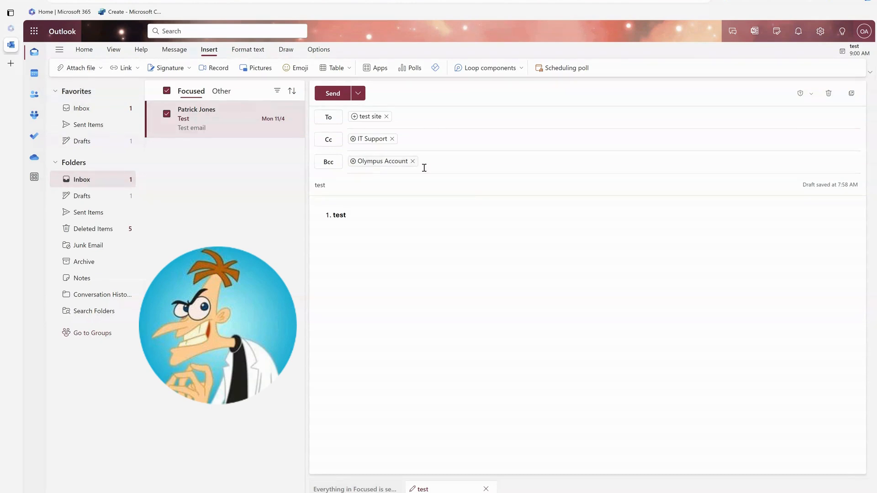
left_click(100, 70)
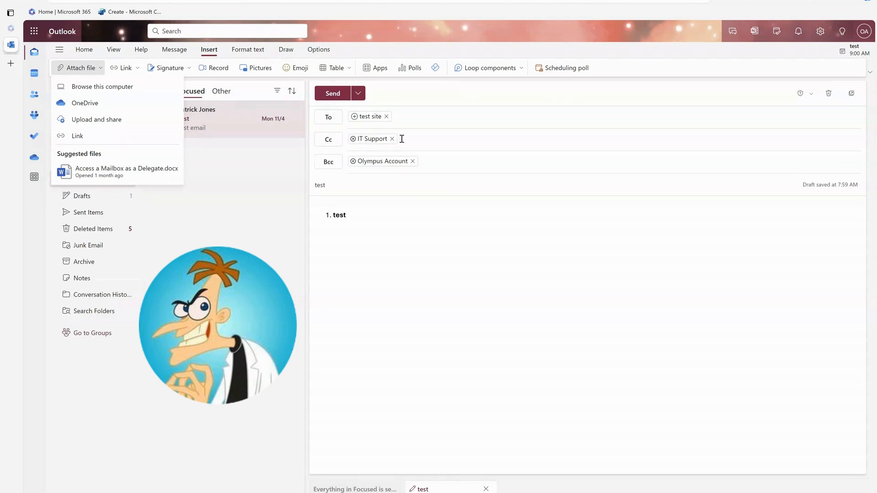
left_click(100, 173)
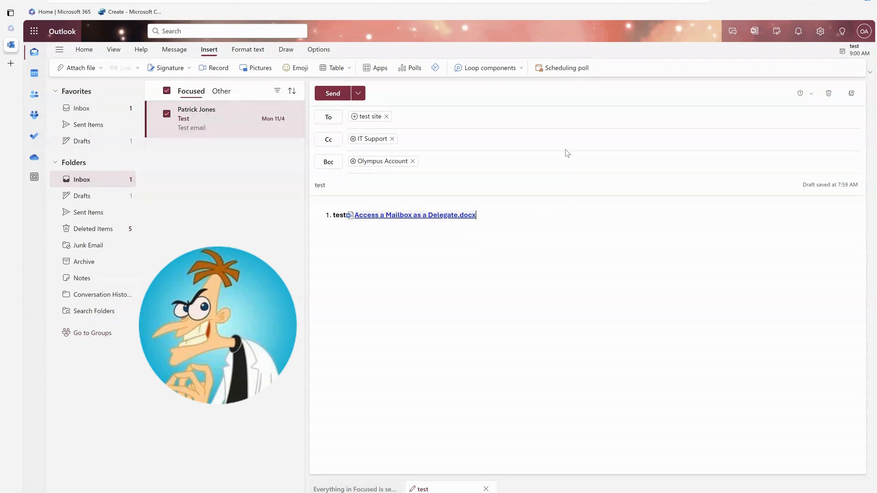
- Review the text formatting, drawing and message options available for the email draft
left_click(246, 54)
left_click(287, 52)
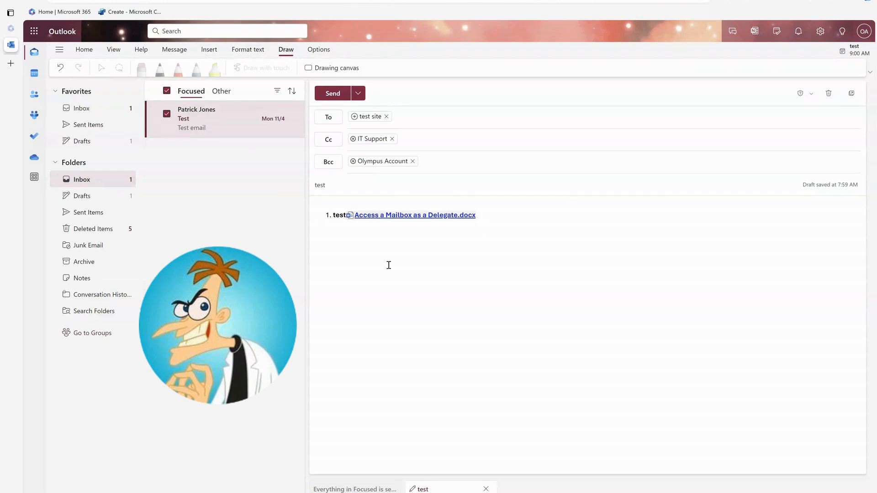
left_click(319, 51)
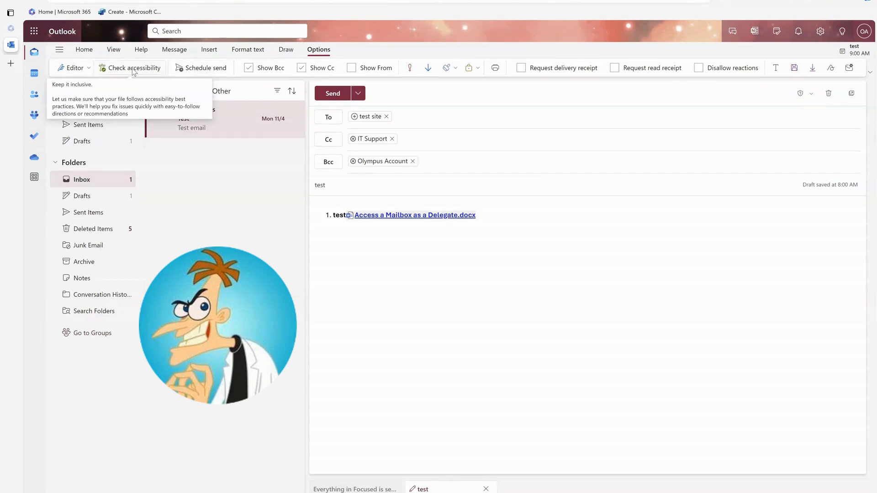
- Review the Editor options and try requesting a delivery receipt and a read receipt for the draft, clearing each request again
left_click(88, 71)
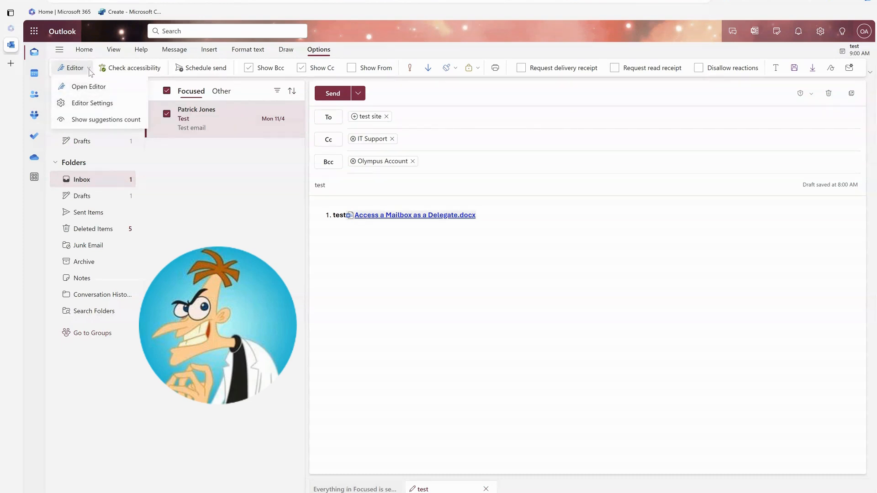
left_click(89, 70)
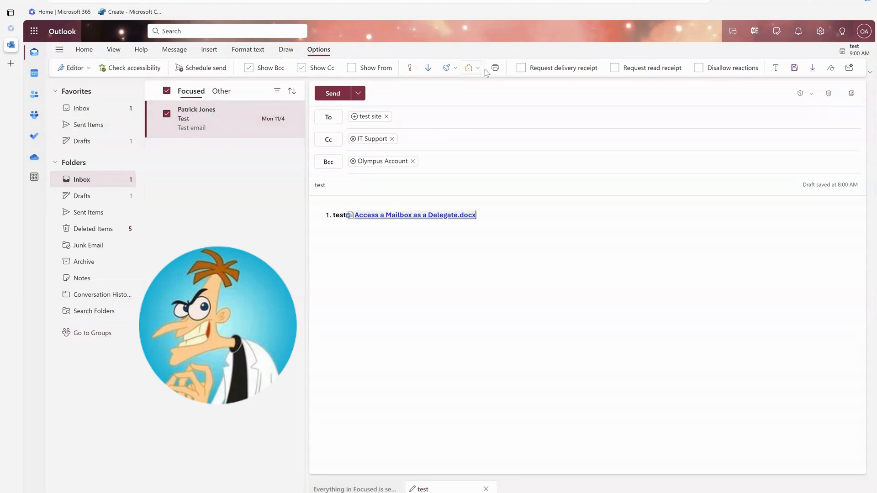
left_click(539, 69)
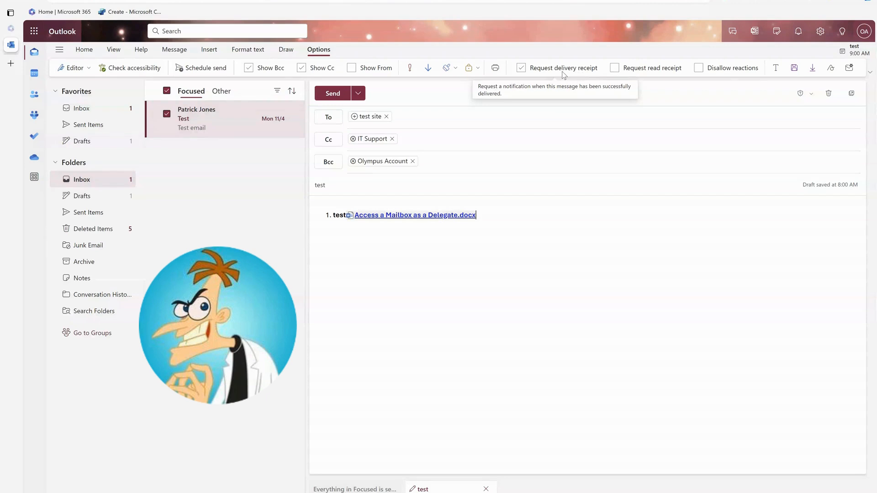
left_click(521, 68)
left_click(615, 69)
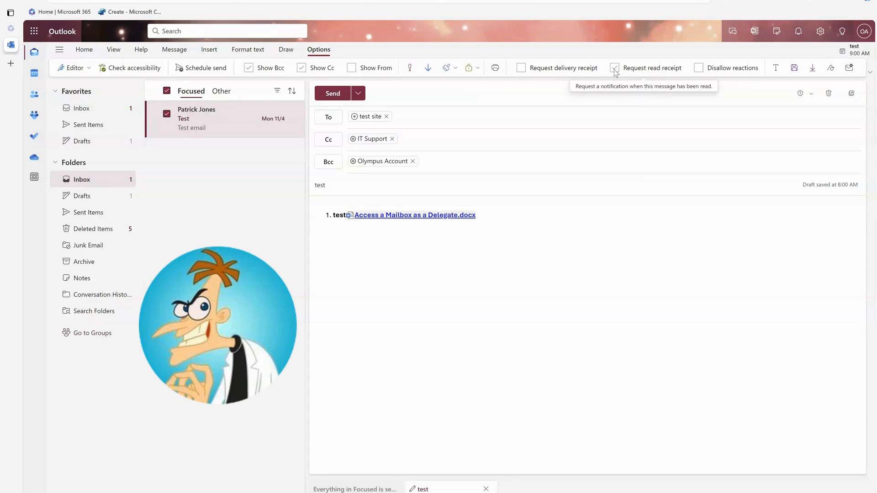
left_click(615, 68)
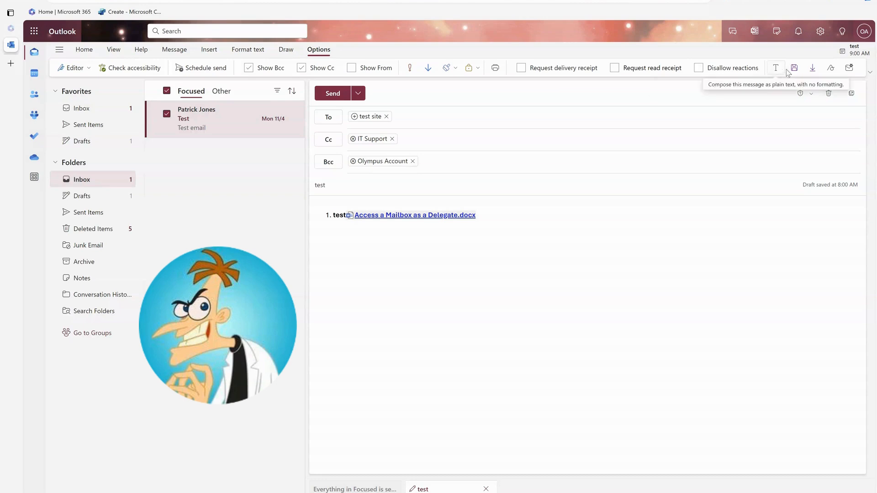
left_click(248, 53)
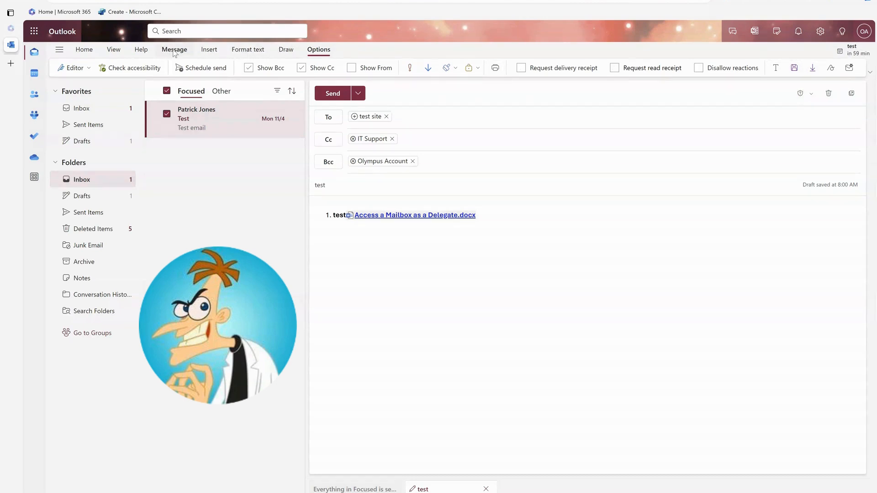
- Schedule the draft to be sent at a custom date and time of 11/11/2024, 8:30 AM
left_click(174, 52)
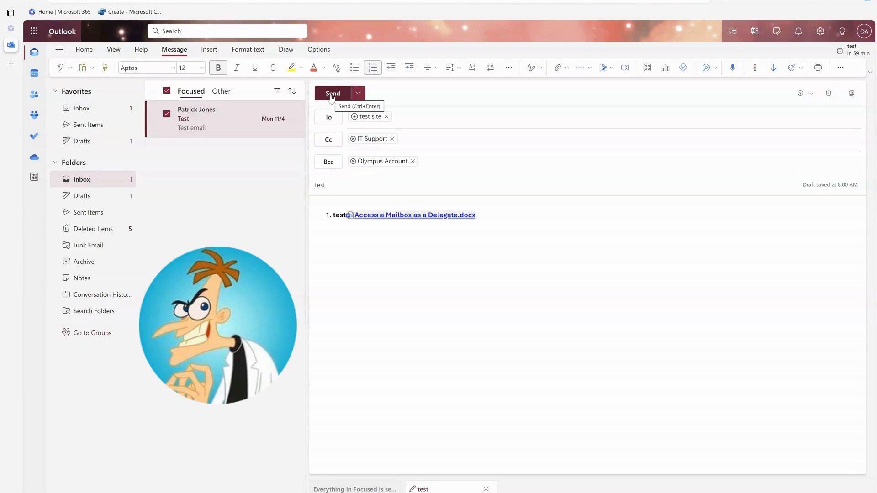
left_click(359, 94)
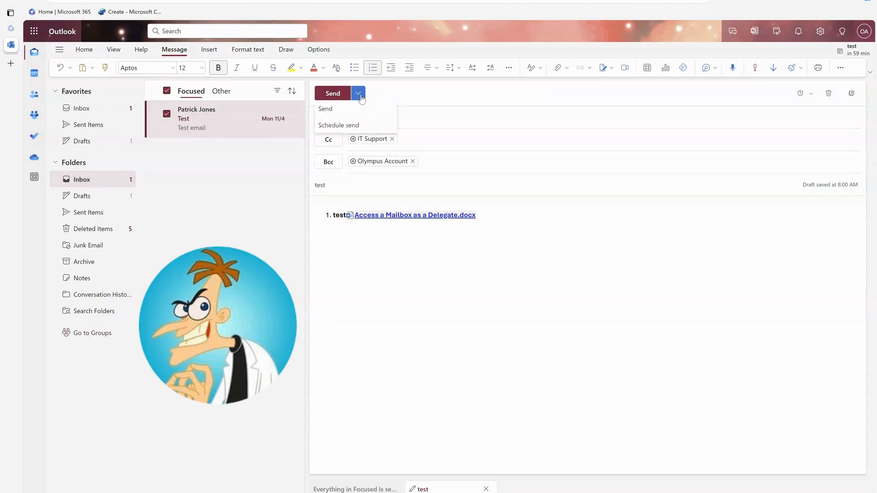
left_click(357, 127)
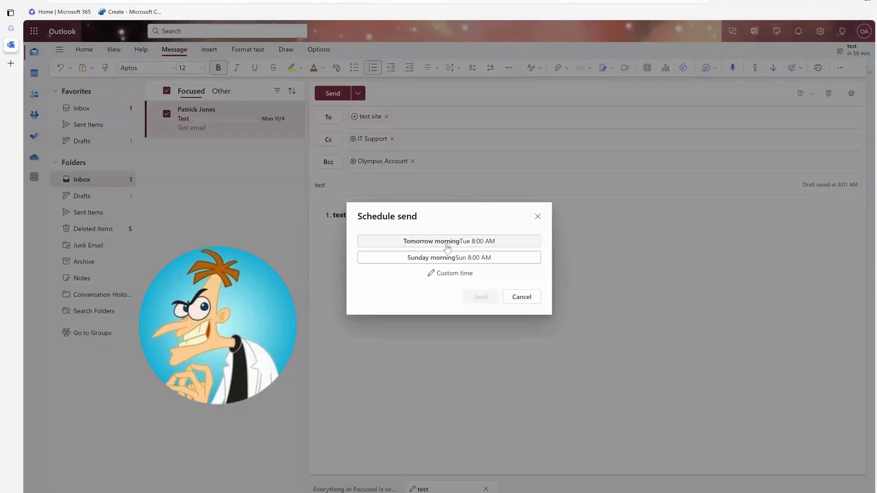
left_click(444, 279)
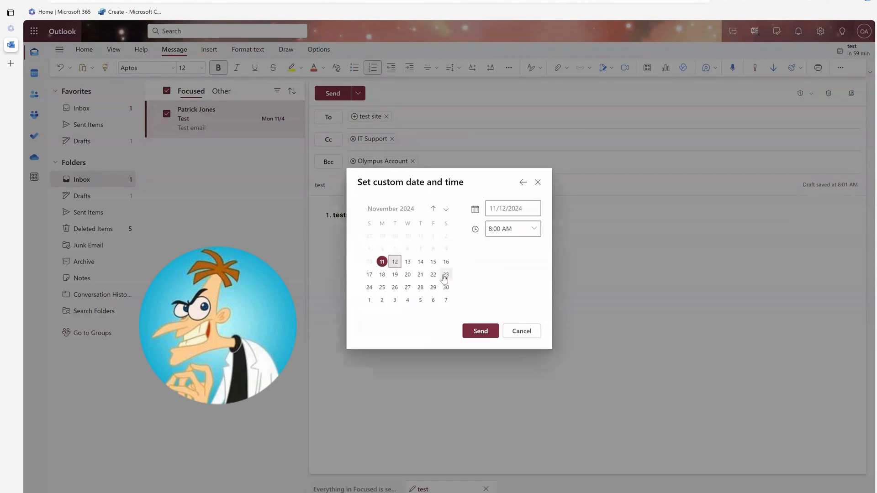
left_click(382, 262)
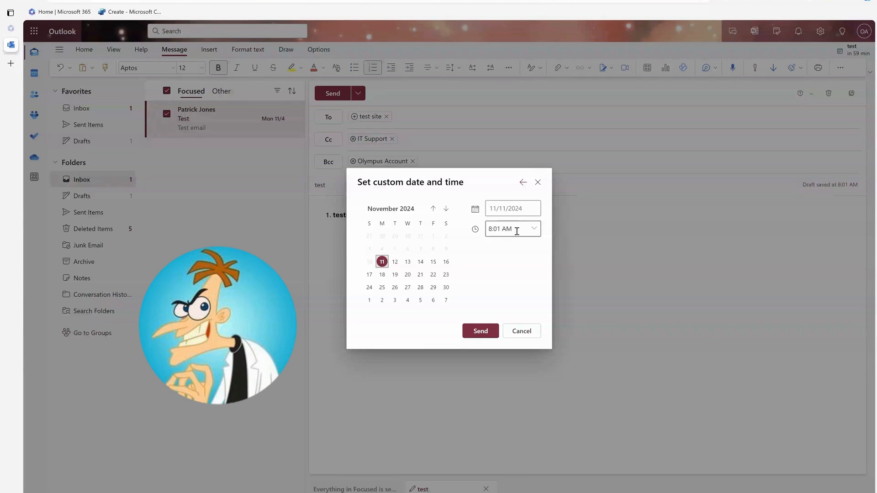
left_click(534, 233)
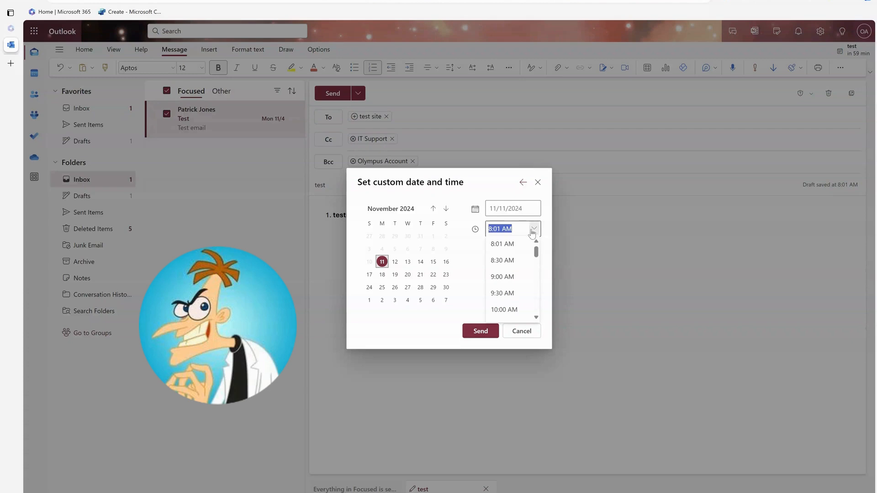
left_click(501, 261)
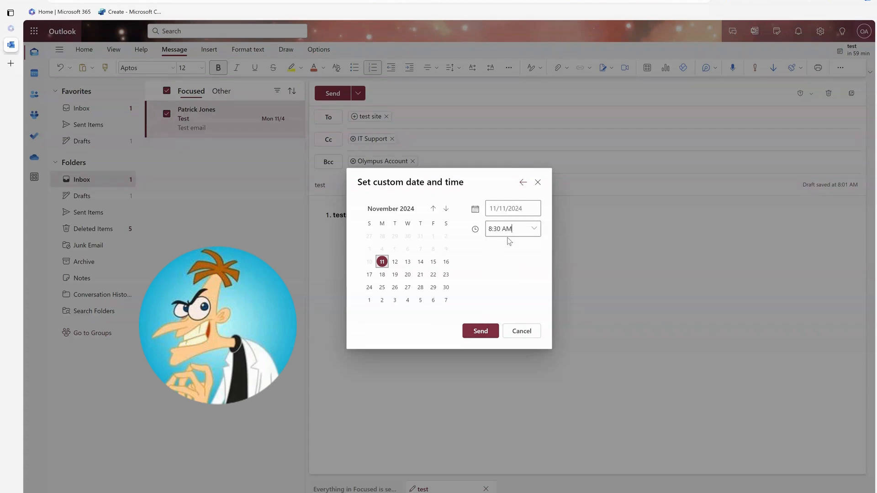
left_click(480, 332)
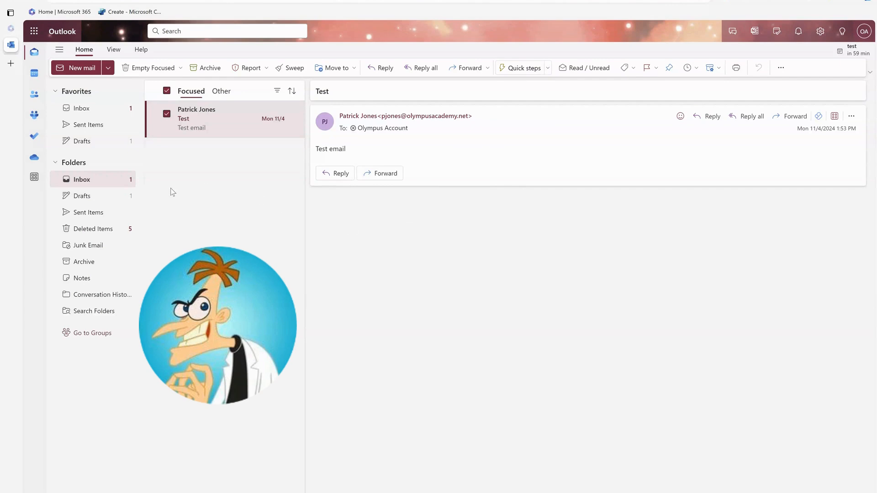
- Check the Sent Items folder, return to the inbox, and view the Test email before deselecting it
left_click(87, 213)
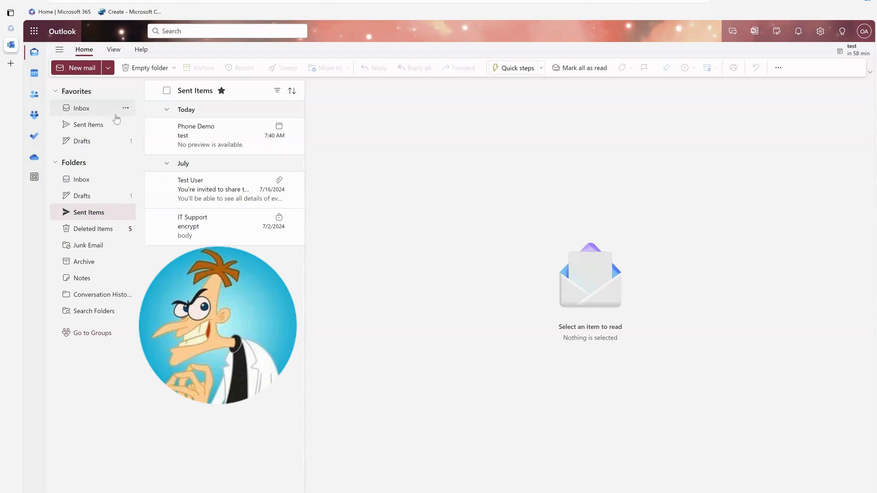
left_click(79, 111)
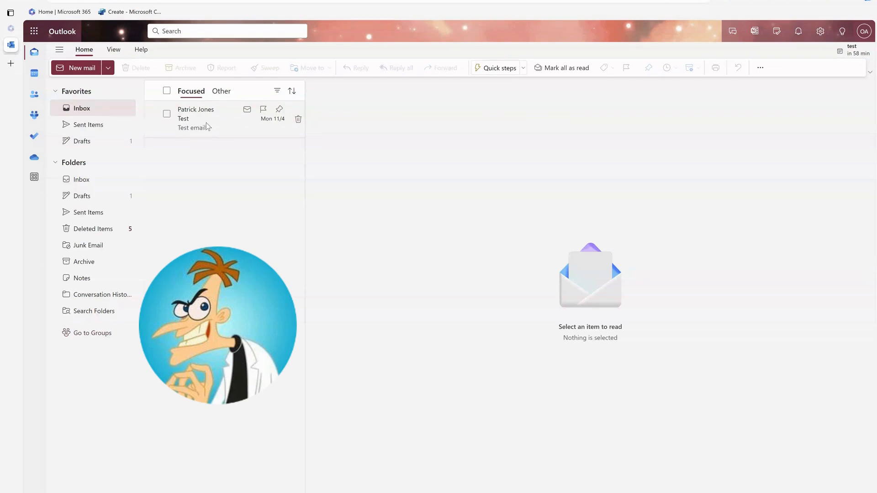
left_click(178, 122)
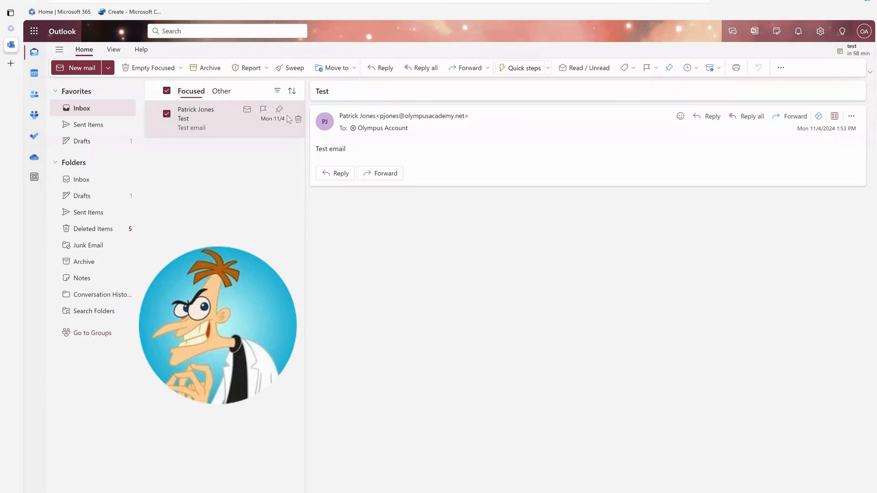
left_click(167, 114)
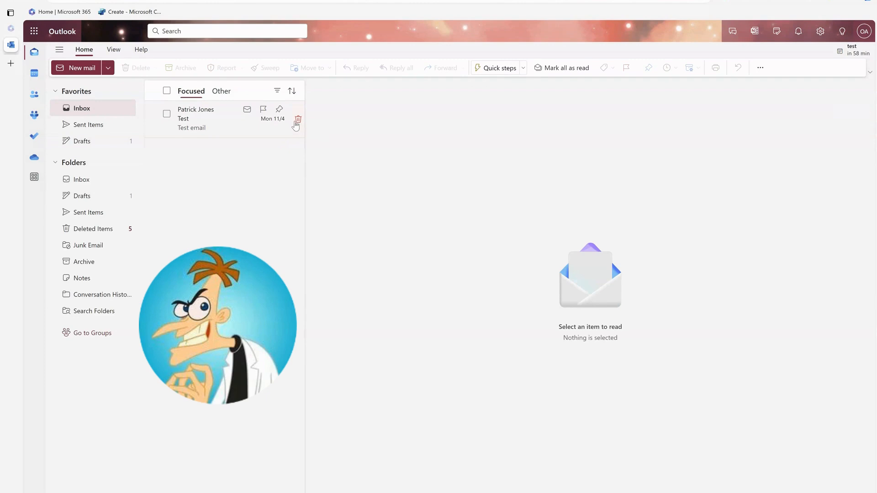
- Mark the Test email in the inbox as unread, flagged and pinned
left_click(247, 110)
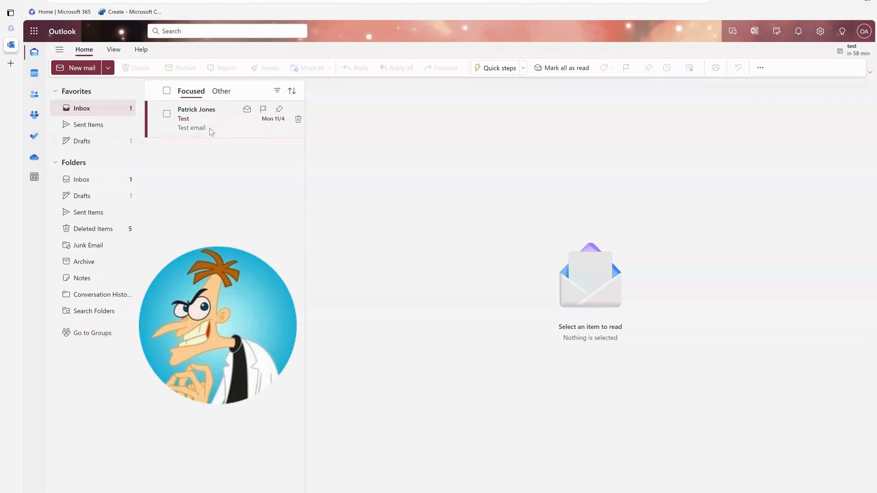
left_click(264, 110)
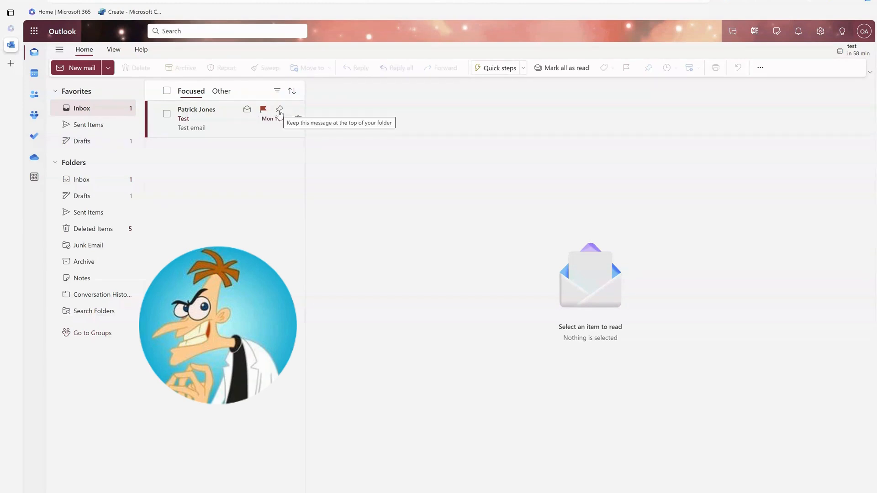
left_click(279, 110)
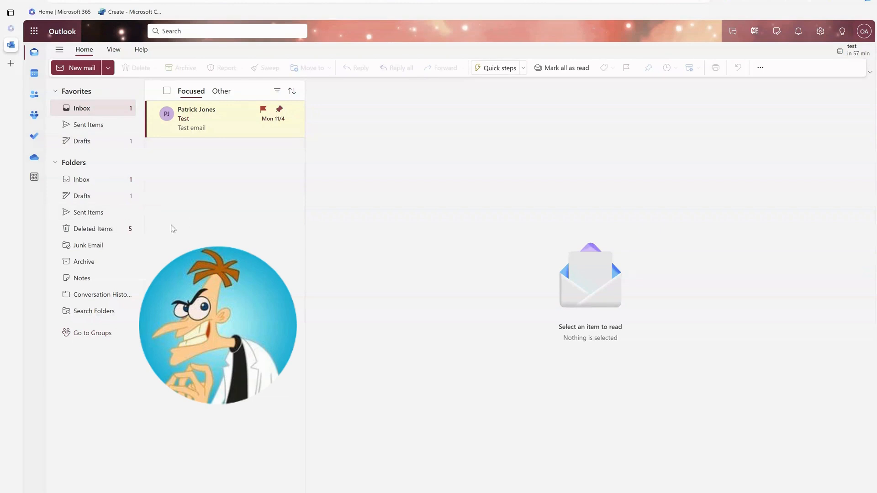
mouse_move(290, 131)
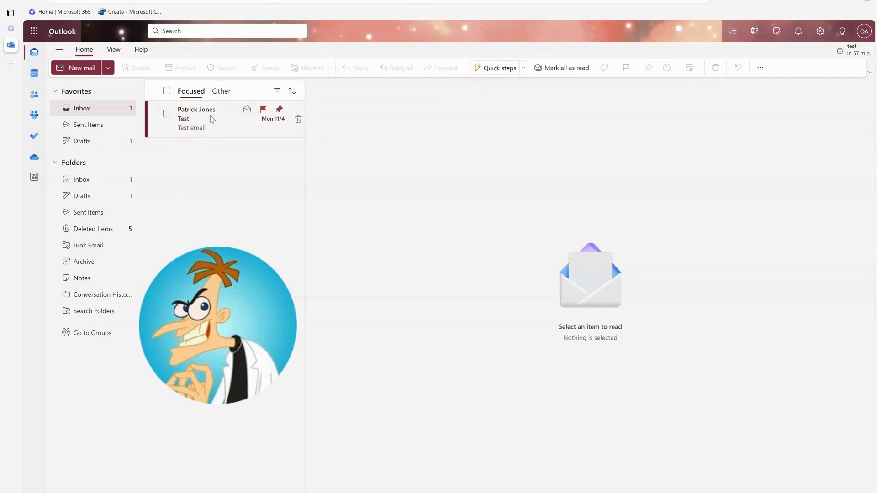
- Create a new subfolder under the Inbox, named with the Test email sender's first name
right_click(81, 182)
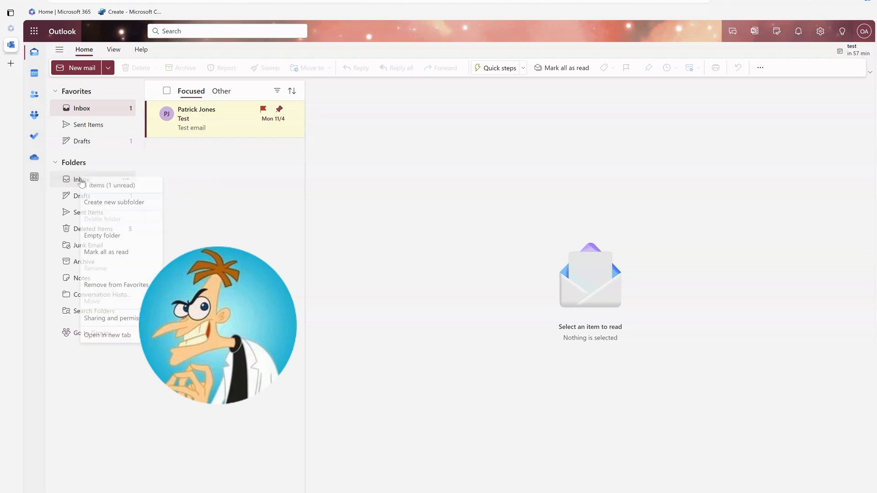
left_click(121, 204)
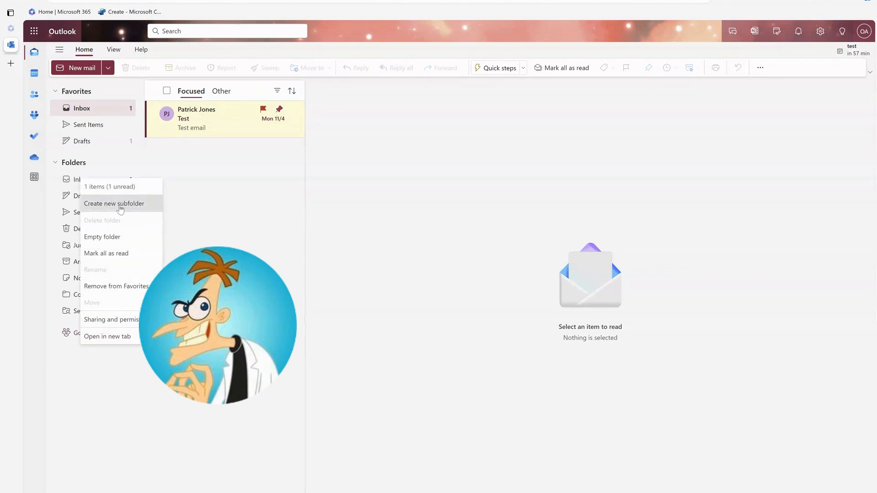
type("Patrick")
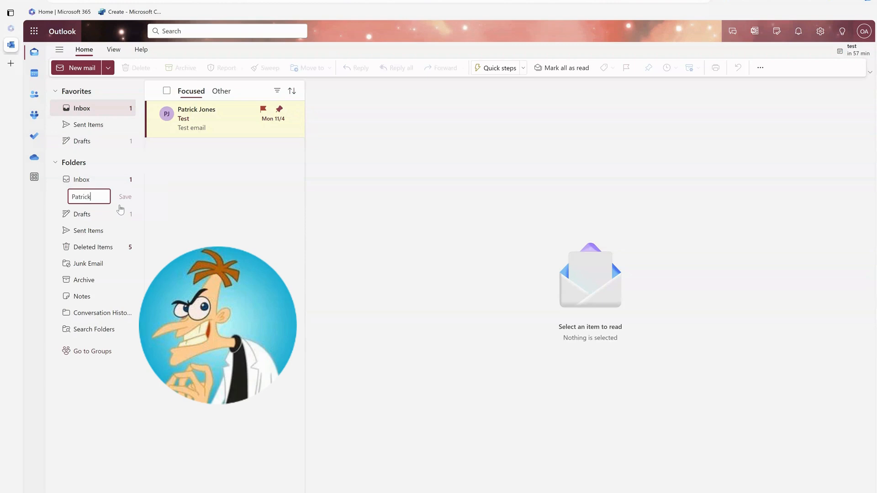
key("Return")
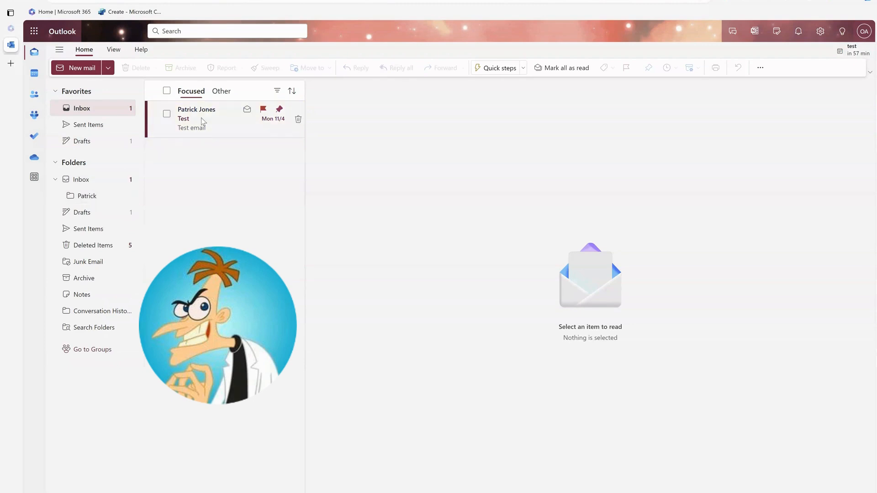
- Move the Test email from the inbox to the subfolder named after its sender
left_click_drag(202, 119, 180, 121)
left_click(167, 118)
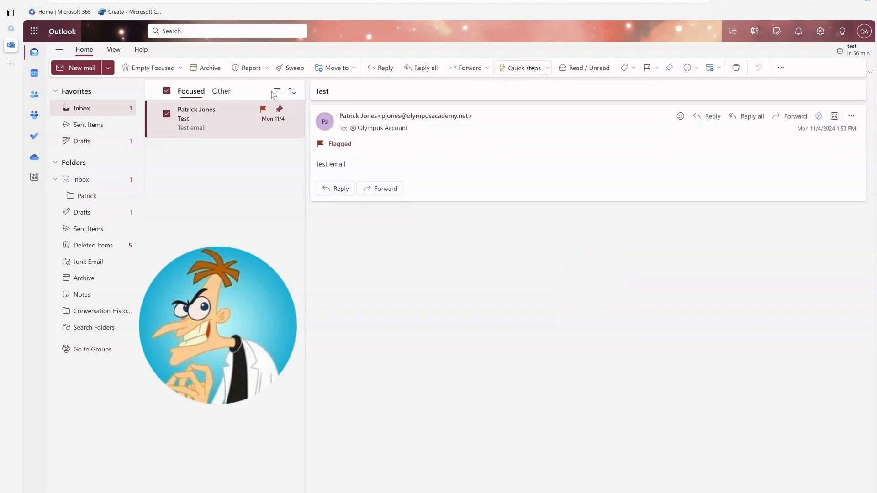
left_click(354, 70)
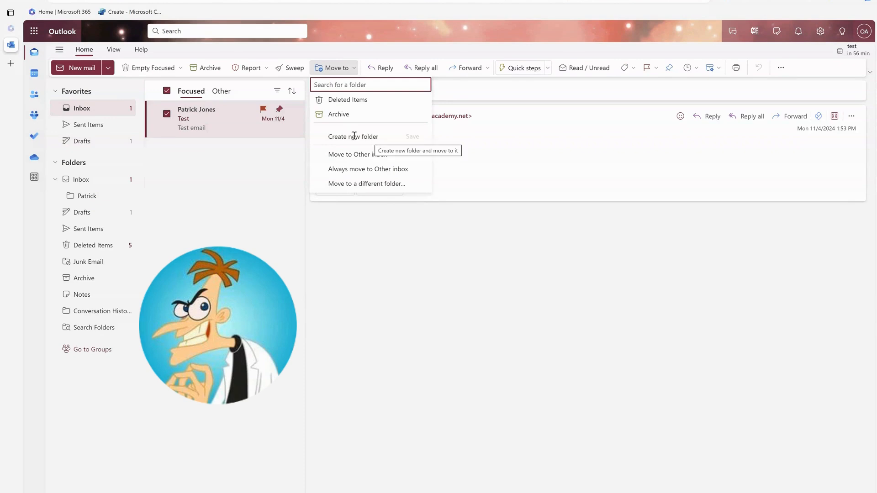
left_click(352, 185)
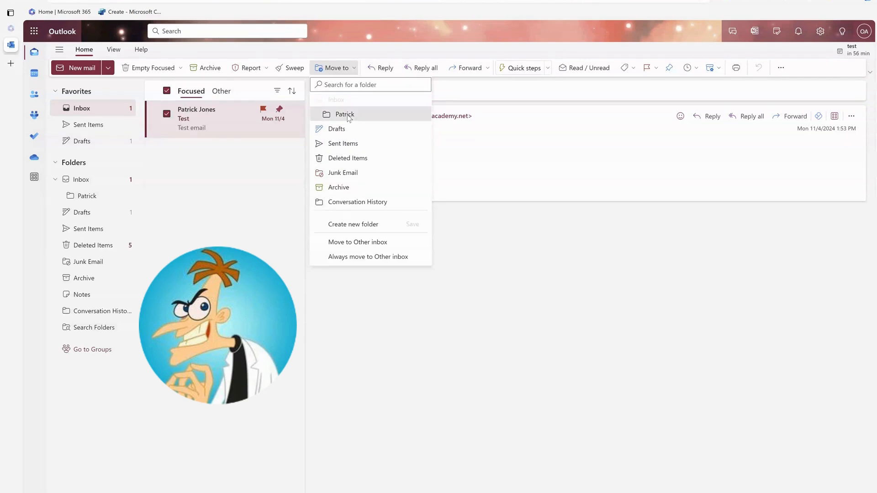
left_click(347, 115)
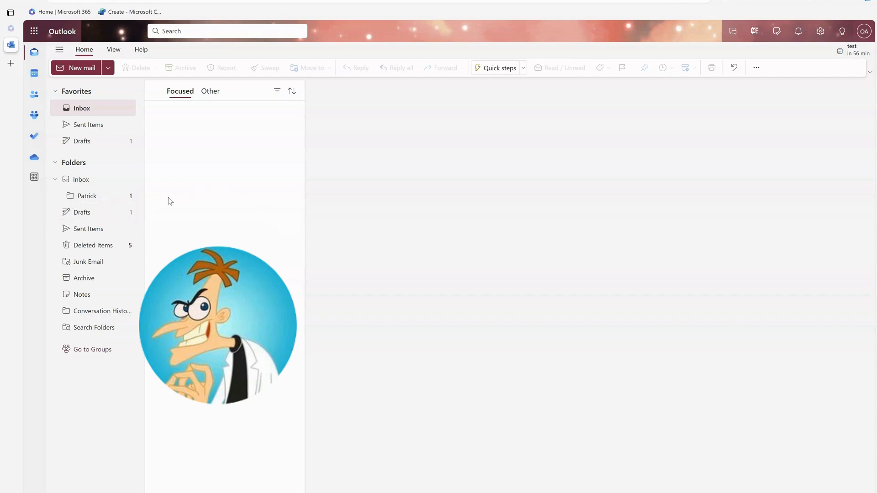
- Compare the sender's subfolder with the inbox to check where the pinned Test email is kept
left_click(80, 196)
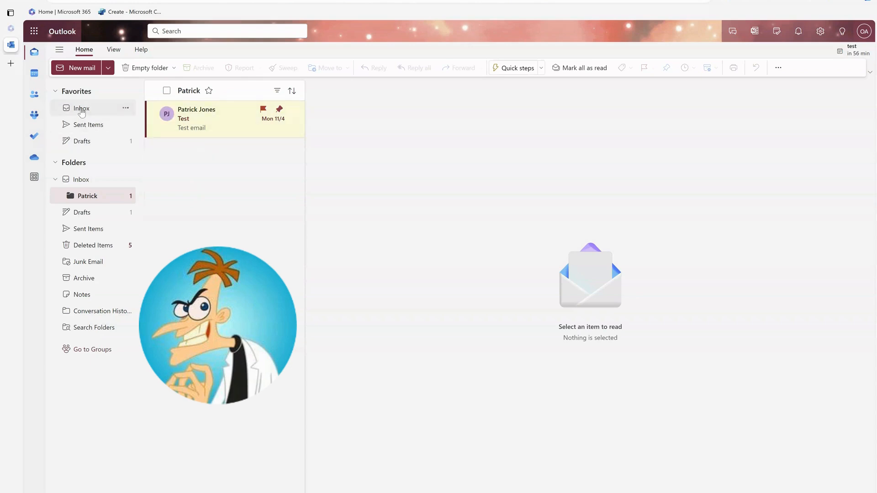
left_click(83, 111)
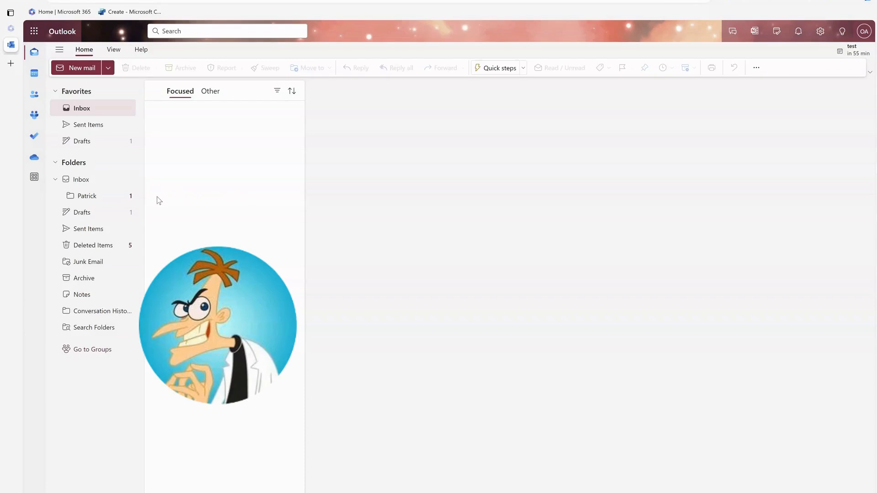
left_click(86, 199)
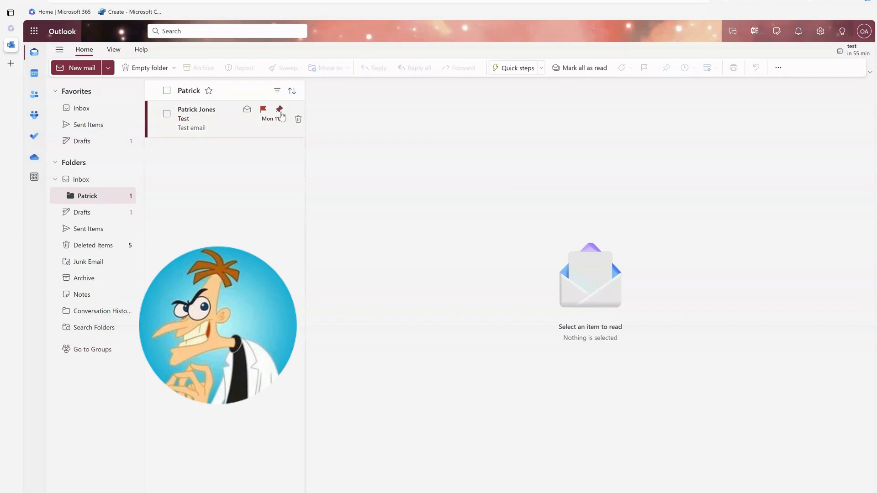
left_click(279, 110)
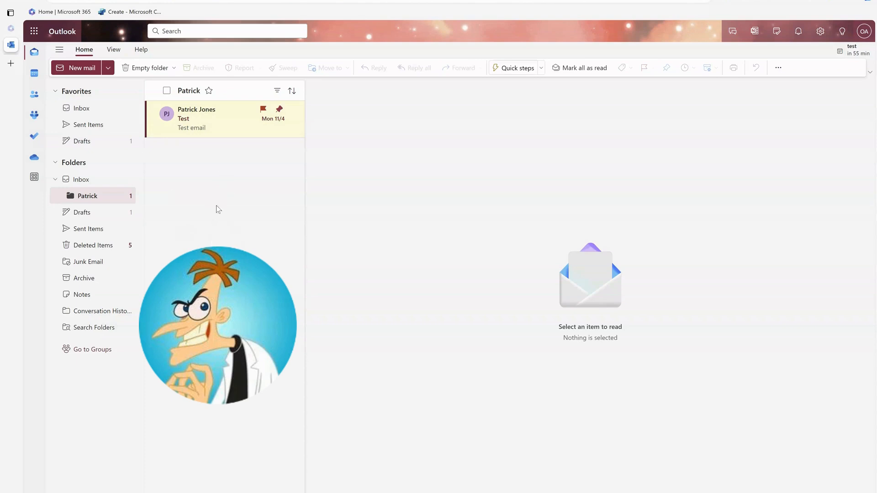
left_click(75, 110)
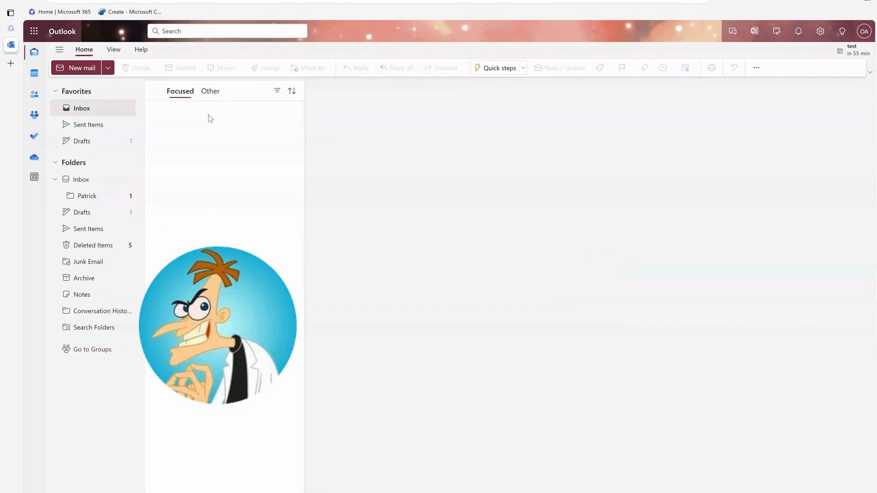
- Search all folders for the Test email sender's first name and read the matching Test emails in the sender's subfolder and Deleted Items
left_click(188, 30)
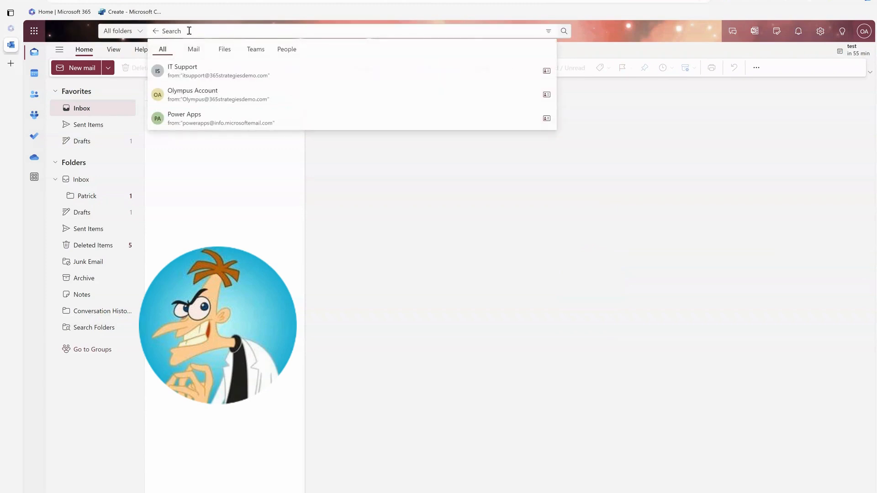
type("patrick")
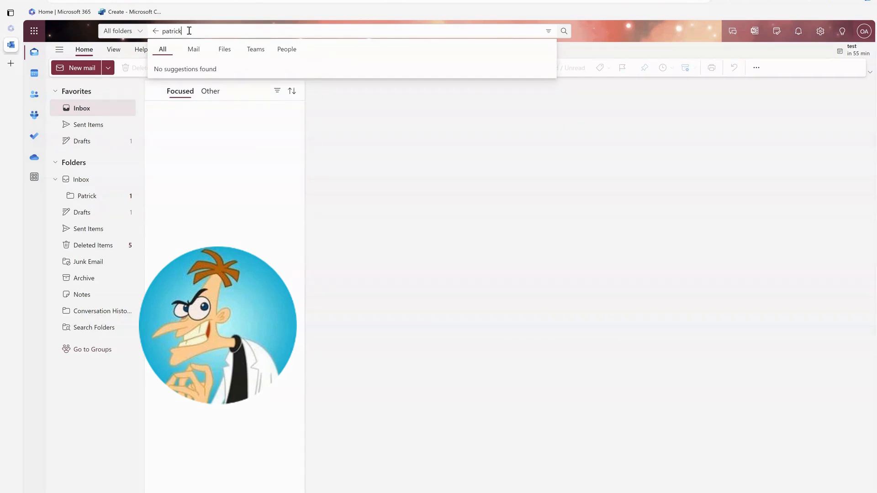
key("Return")
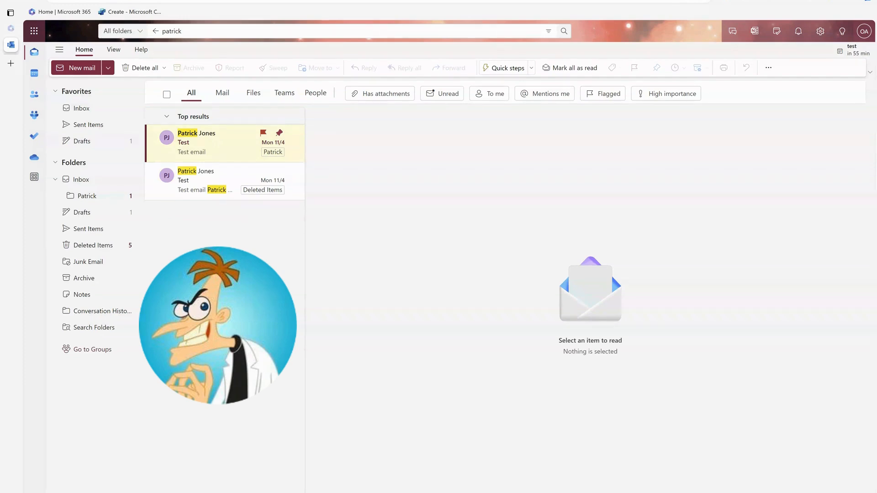
left_click(216, 141)
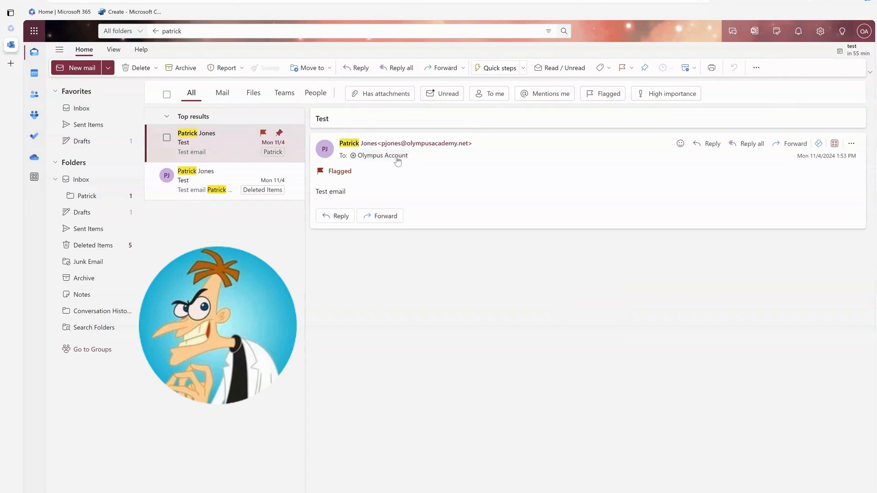
left_click(226, 171)
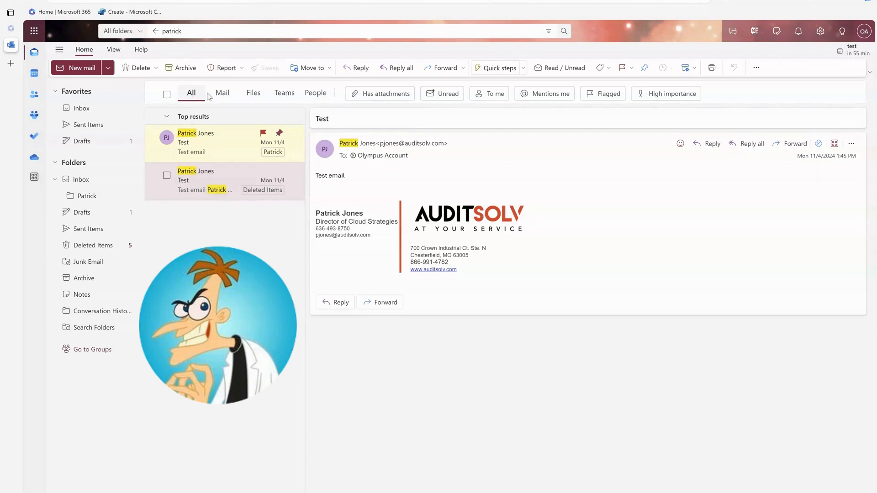
- Review the search results by Mail, Files, Teams and People, show all results again, and return to the inbox
left_click(223, 95)
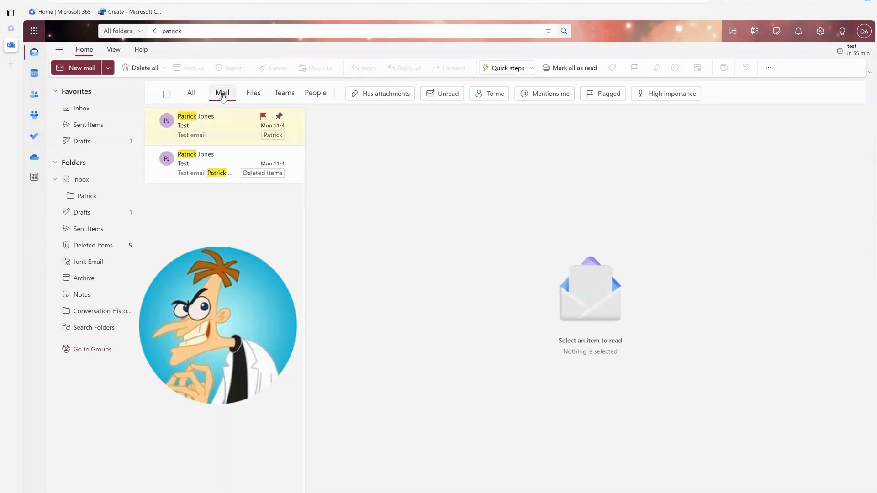
left_click(250, 95)
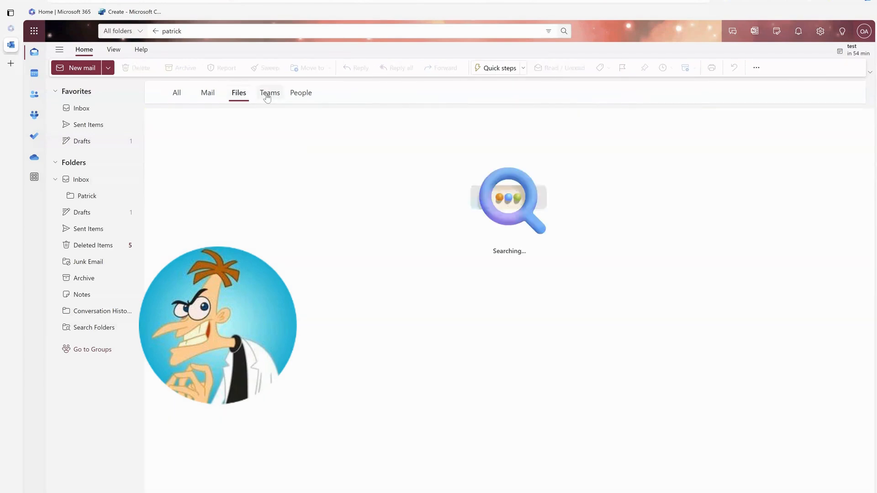
left_click(268, 94)
left_click(292, 95)
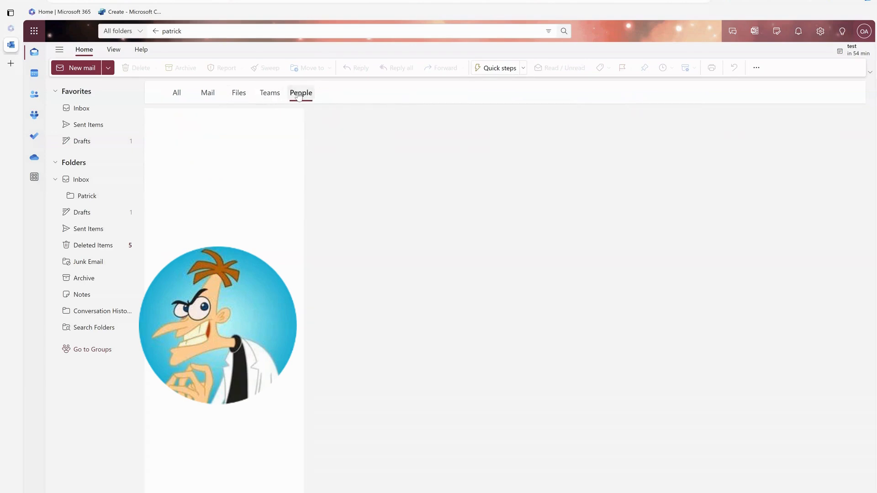
left_click(178, 96)
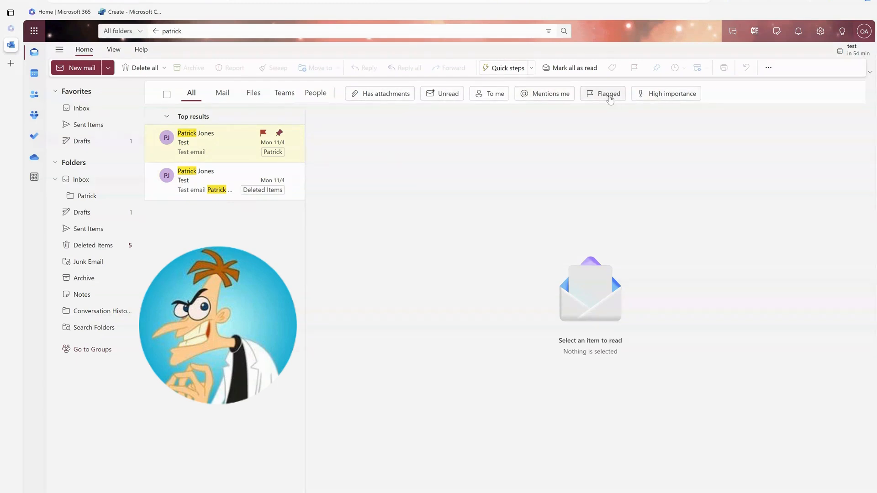
left_click(263, 134)
left_click(81, 109)
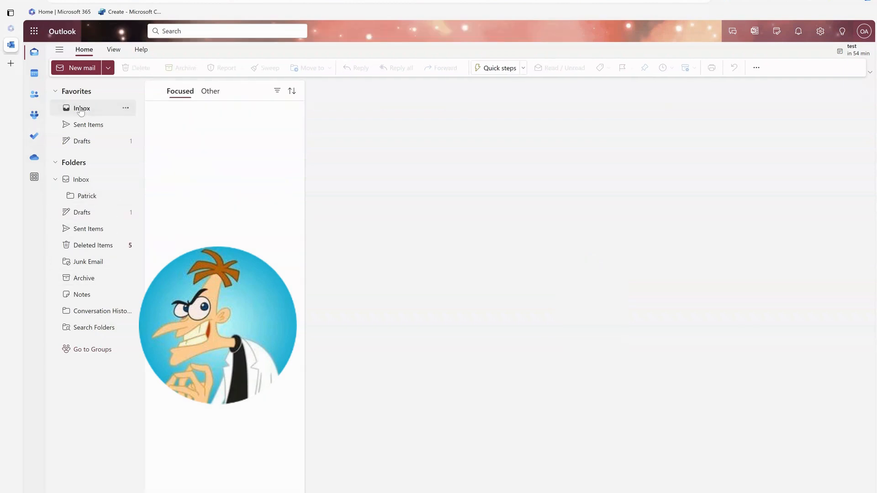